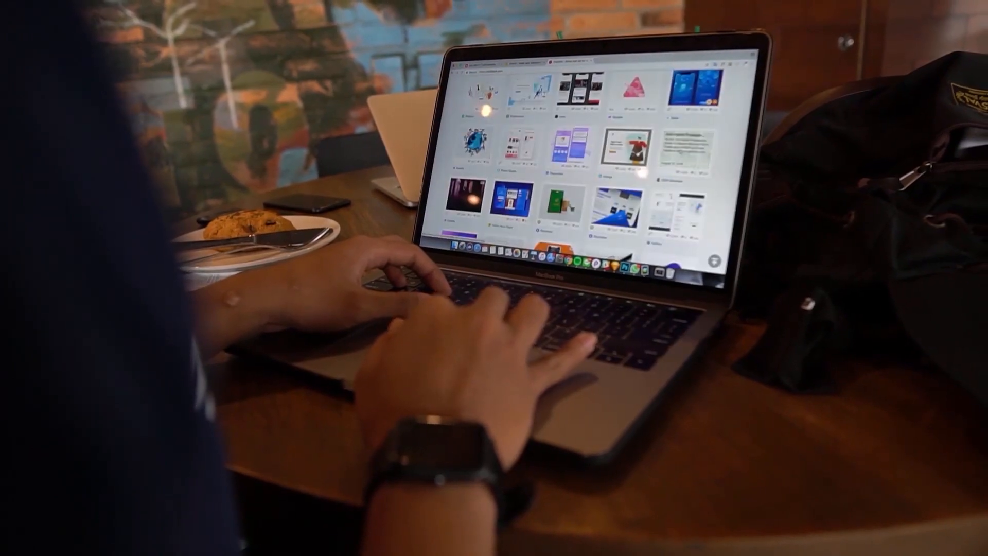
scroll(587, 164, down, 5)
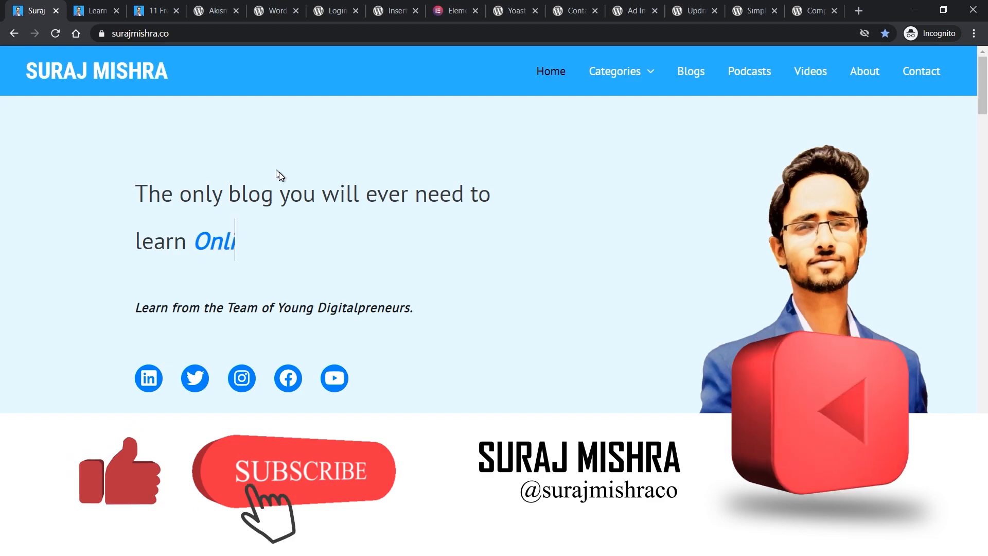
Browse the learning topics on the blog's home page and view the WordPress category's posts.
scroll(279, 171, down, 10)
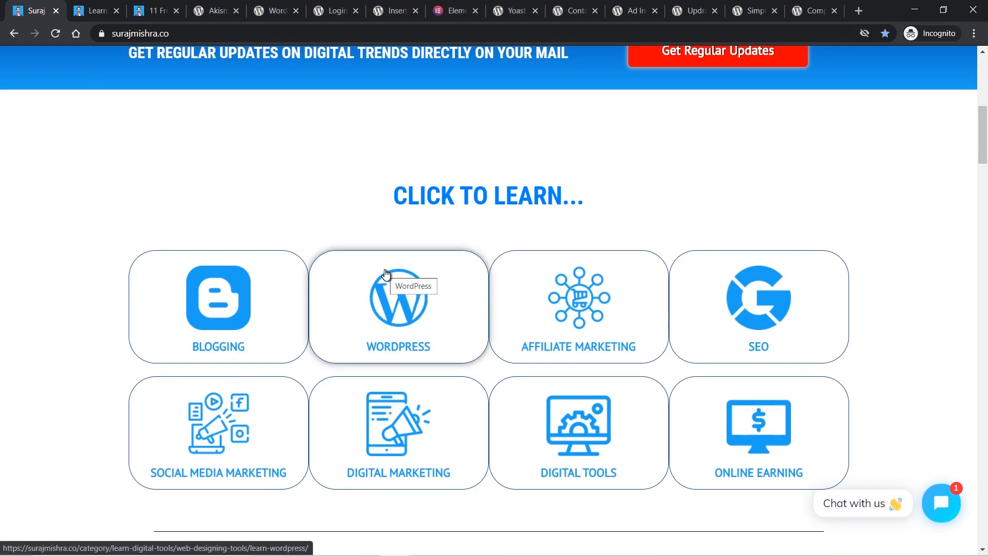
click(78, 3)
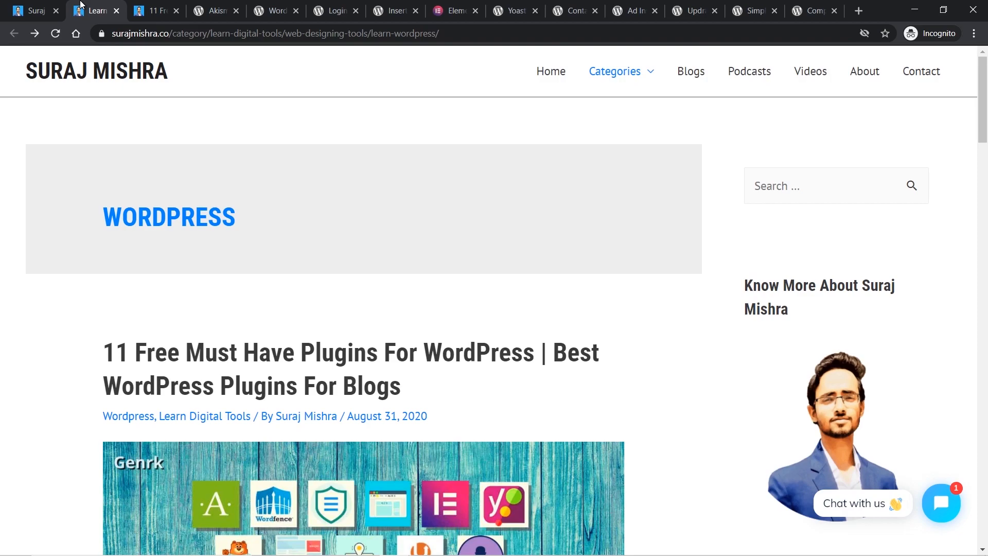
scroll(307, 156, down, 3)
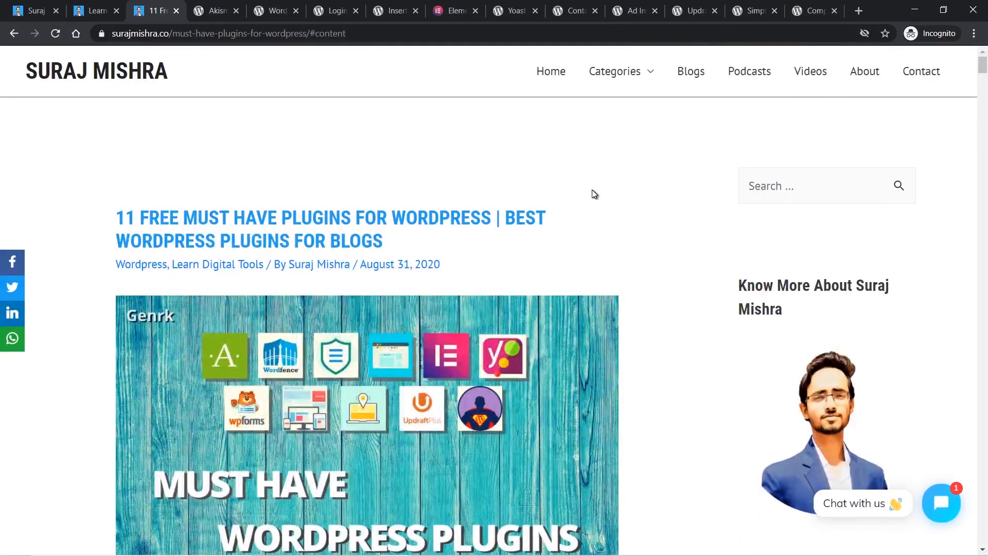
Skim the "11 Free Must Have Plugins For WordPress" article, covering its plugin sections and the introductory selection criteria.
scroll(595, 194, down, 3)
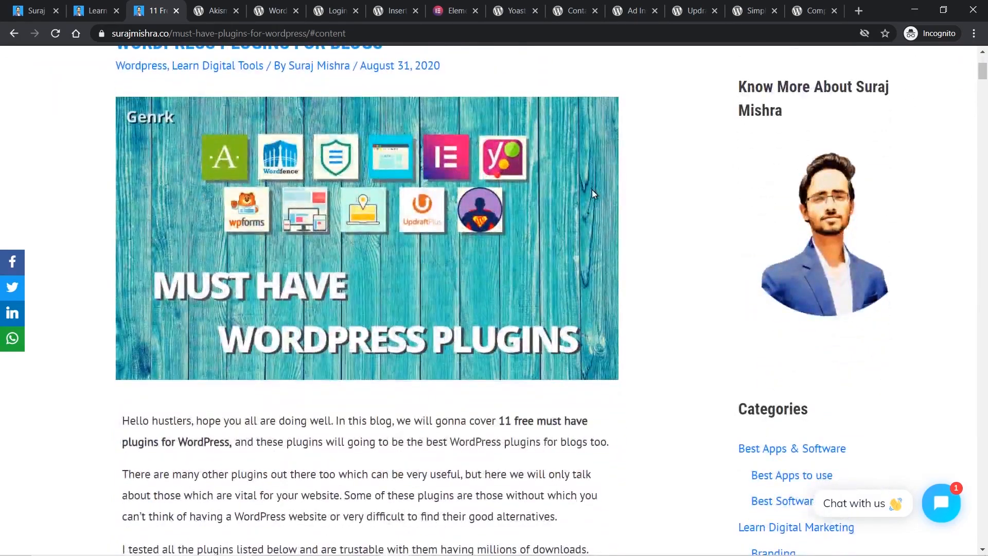
scroll(594, 194, down, 9)
scroll(594, 194, down, 20)
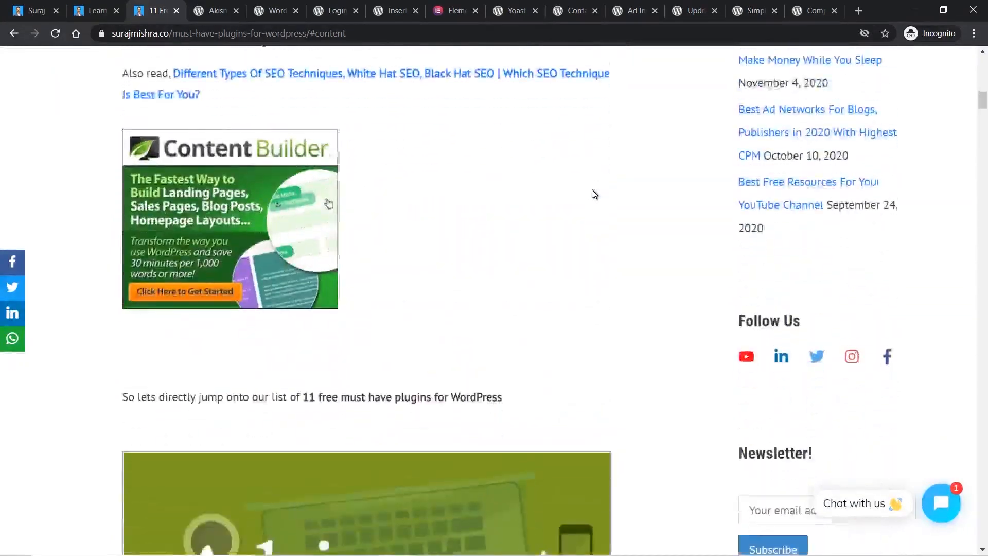
scroll(594, 194, down, 20)
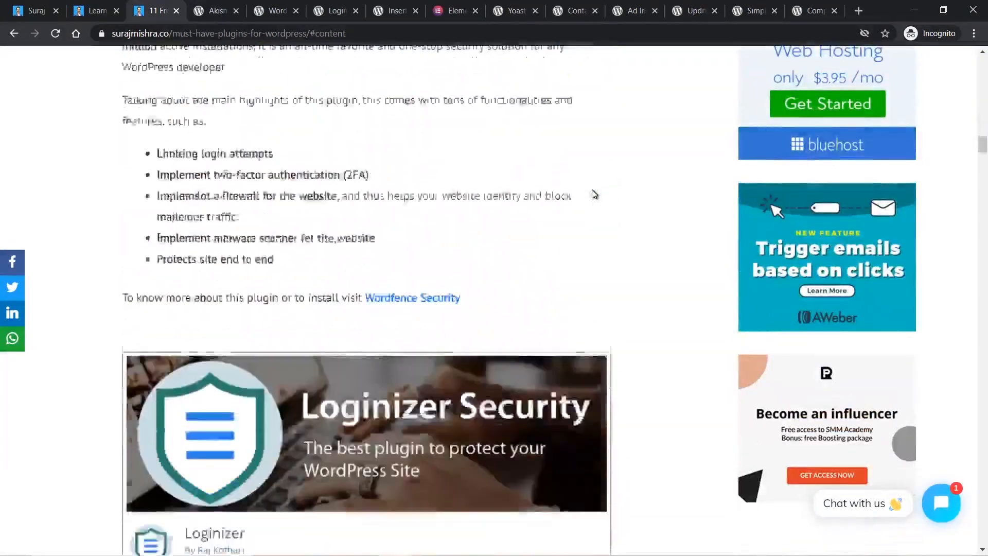
scroll(594, 194, down, 12)
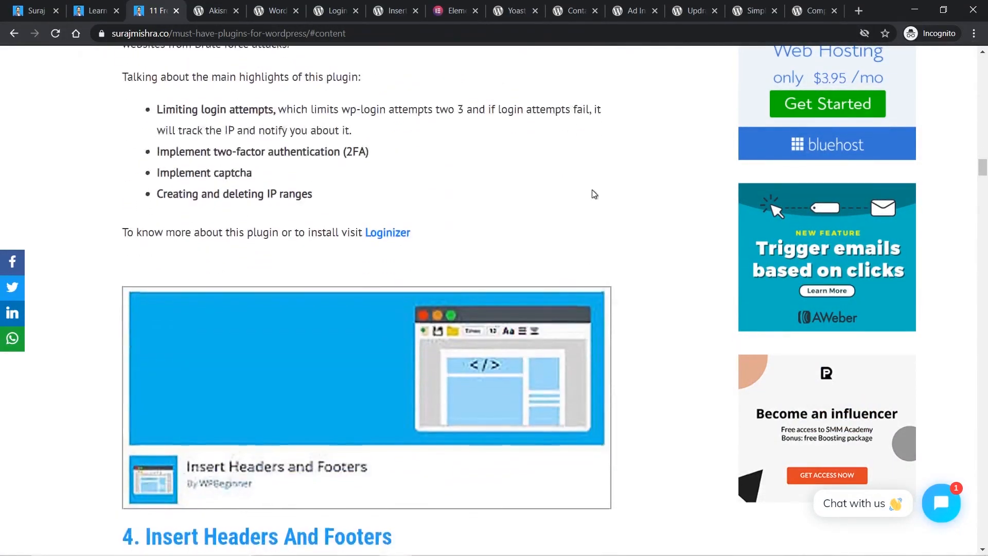
scroll(594, 194, down, 12)
scroll(594, 194, down, 10)
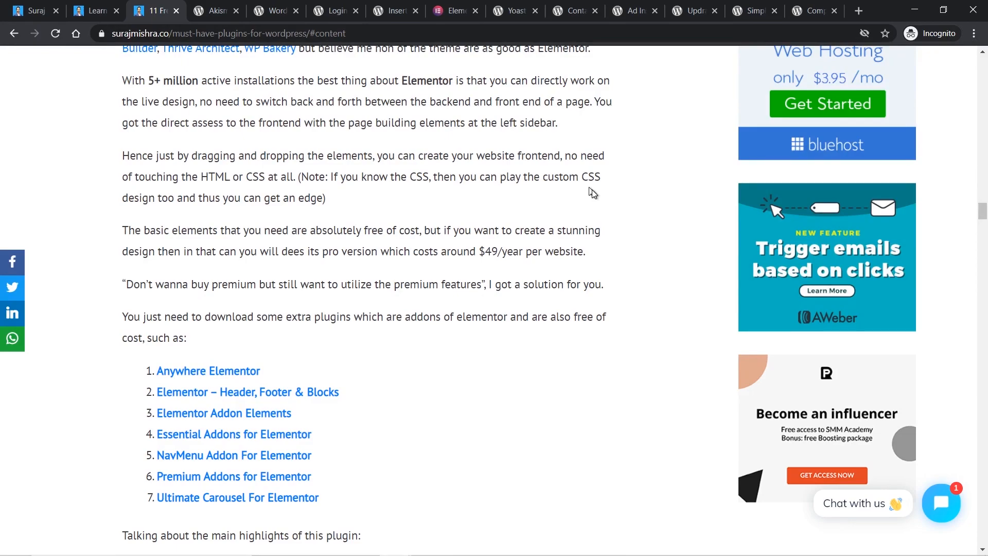
scroll(592, 191, down, 11)
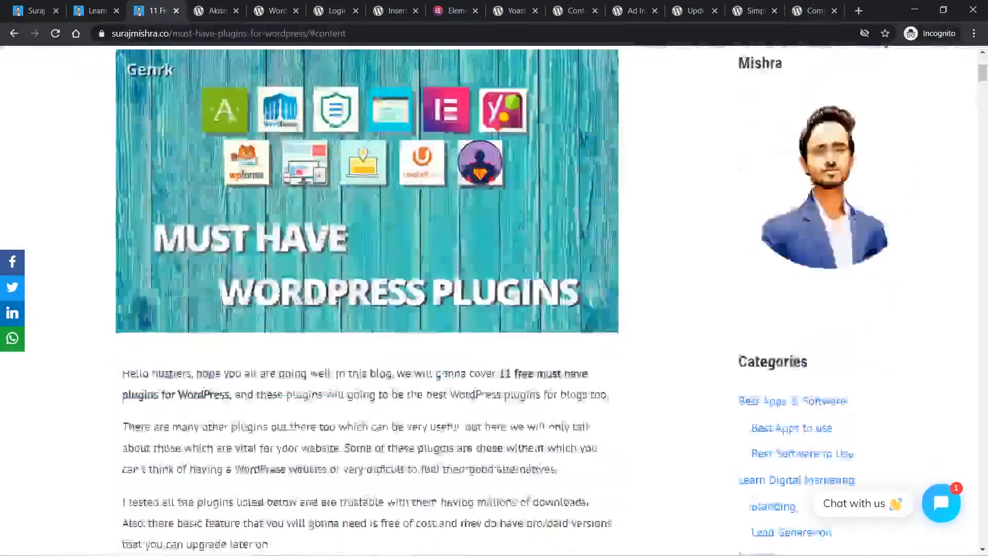
scroll(592, 190, down, 10)
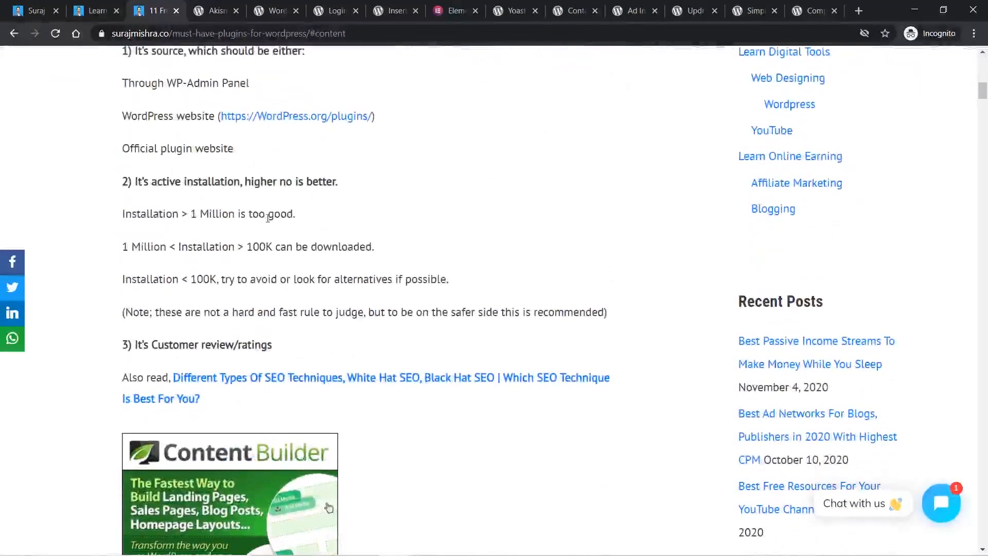
scroll(268, 219, up, 4)
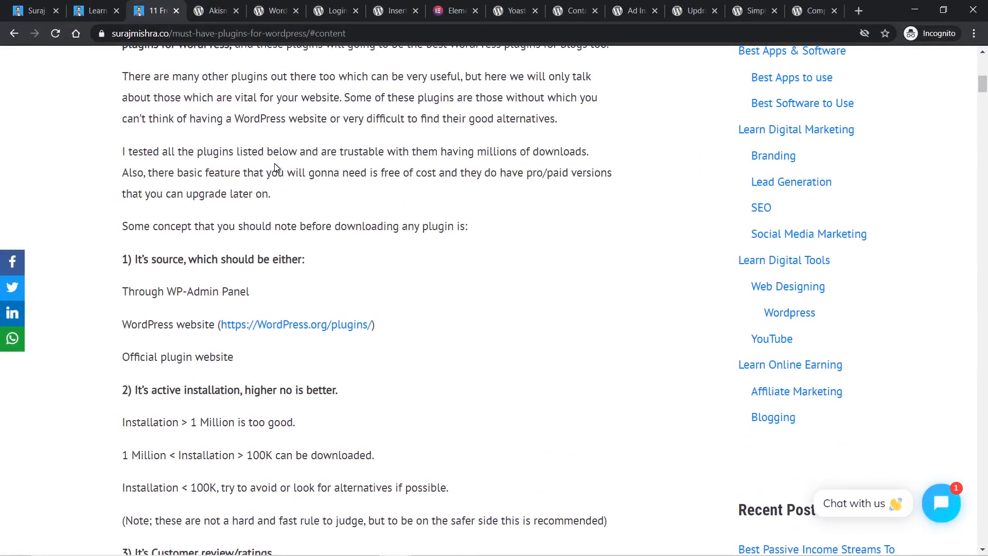
scroll(274, 163, up, 3)
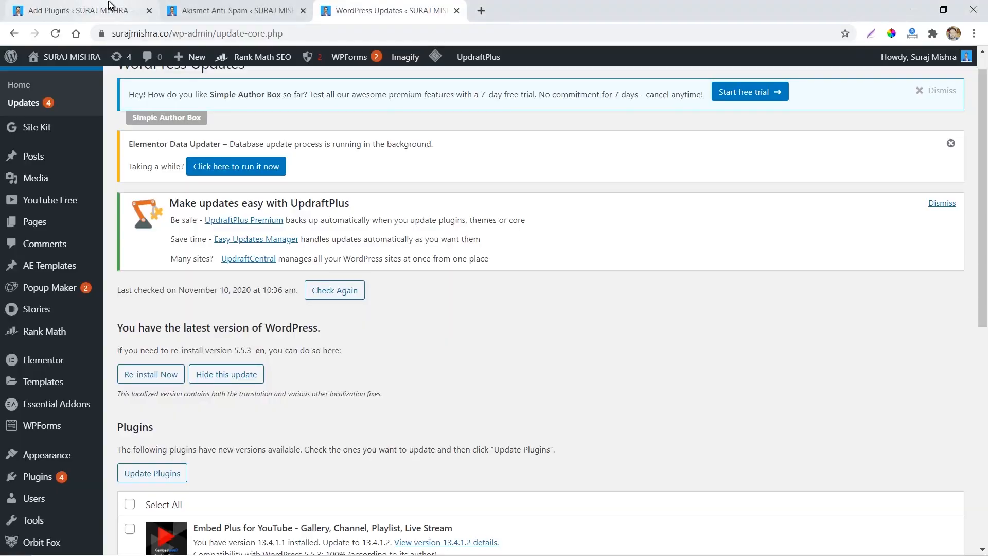
Show the Add Plugins page in the WordPress admin and focus its plugin search field.
click(108, 7)
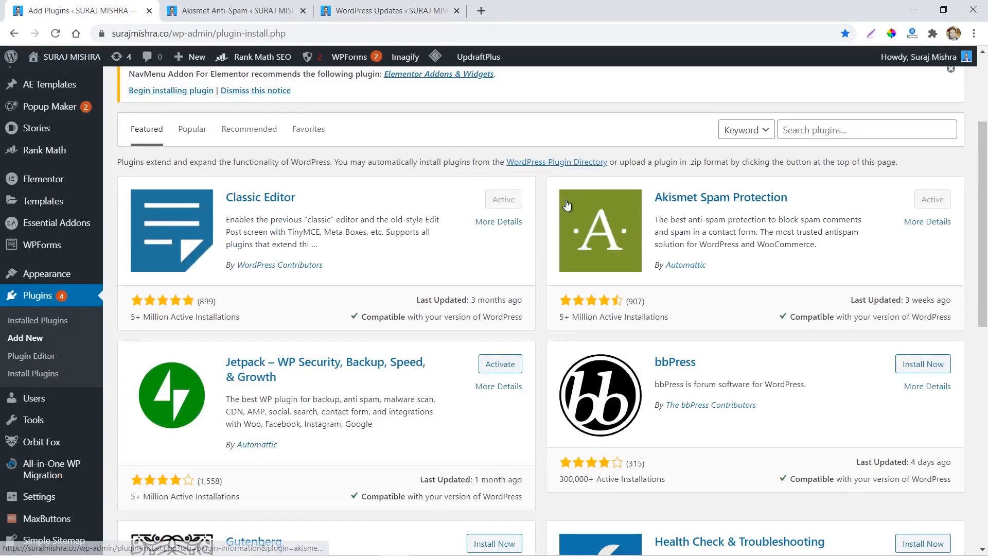
scroll(520, 137, up, 2)
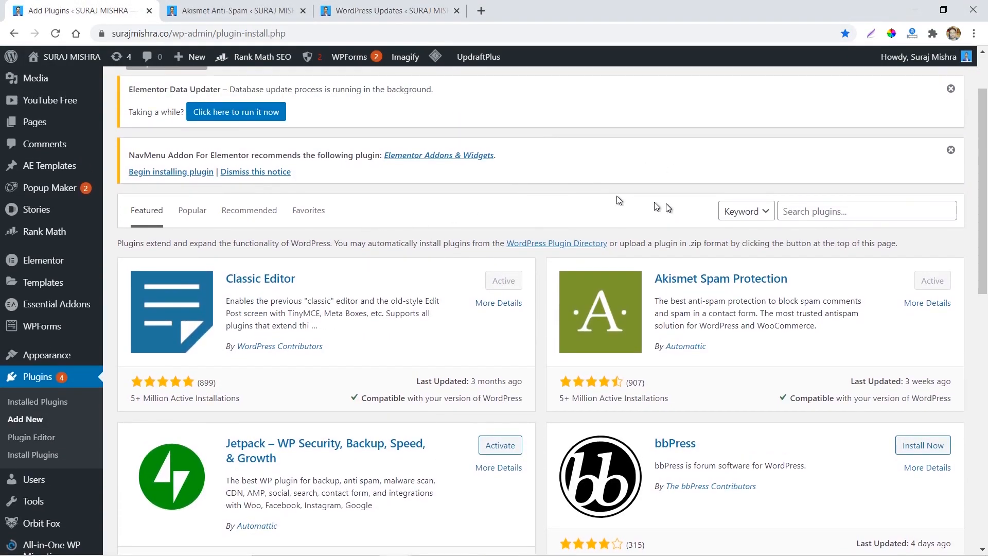
click(805, 216)
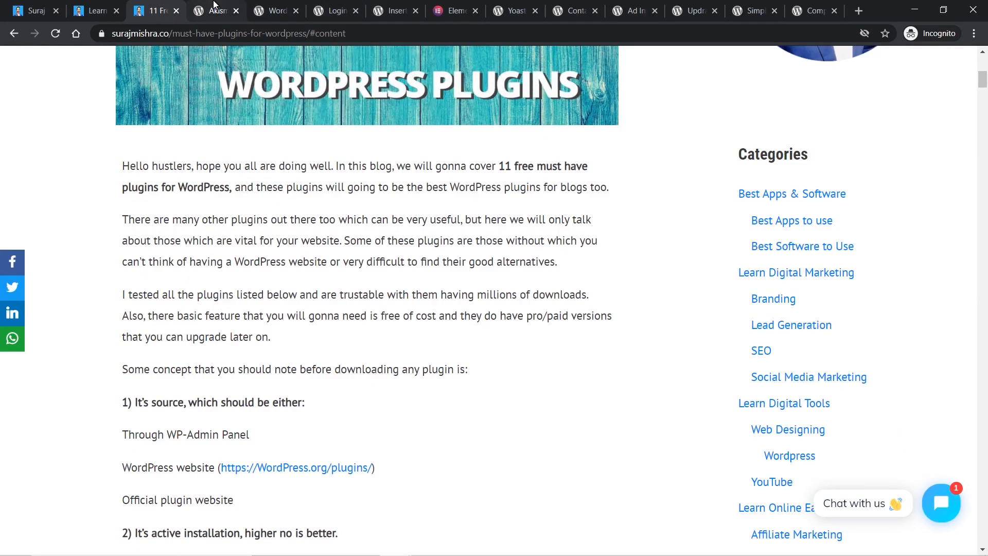
View the Akismet Spam Protection page on WordPress.org, including its download option and plugin details.
click(215, 10)
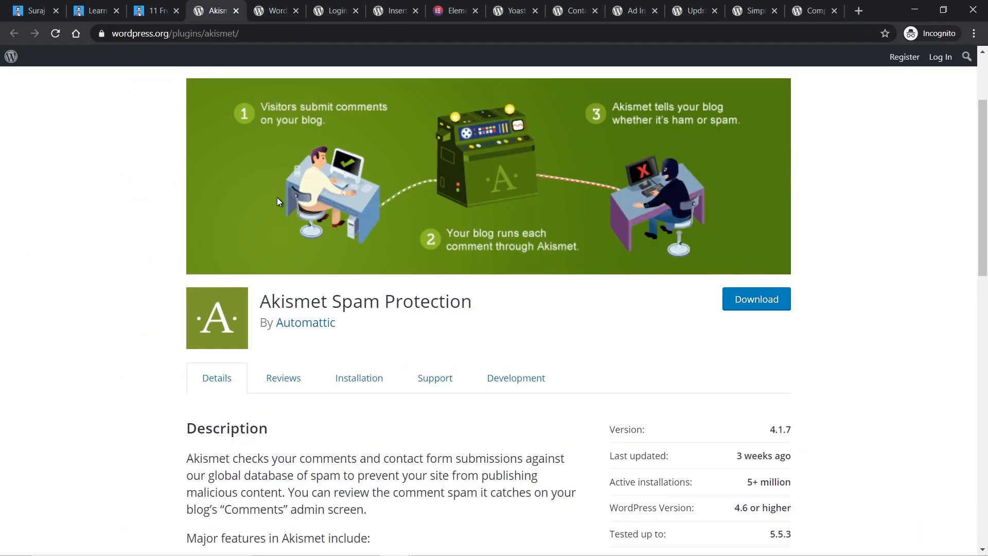
scroll(277, 202, up, 3)
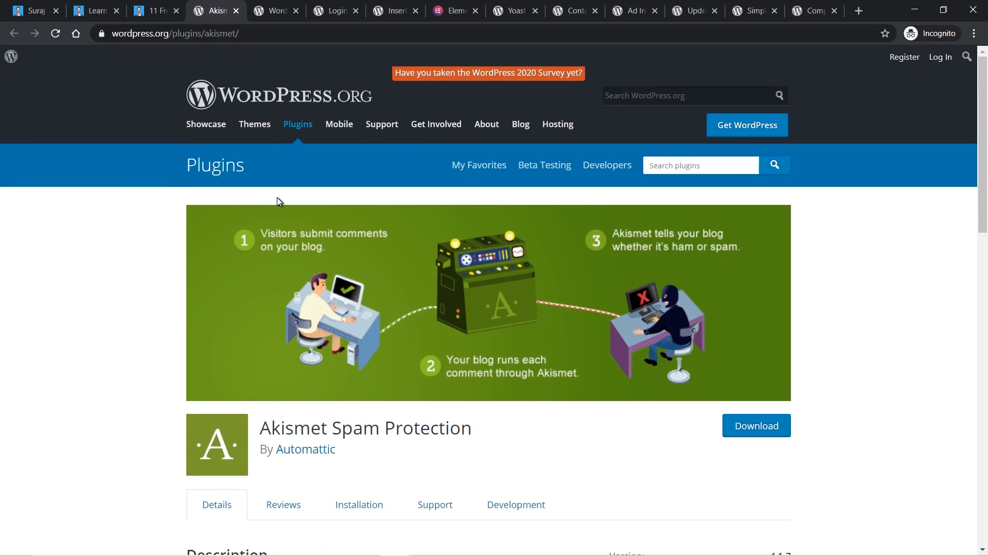
scroll(329, 260, down, 3)
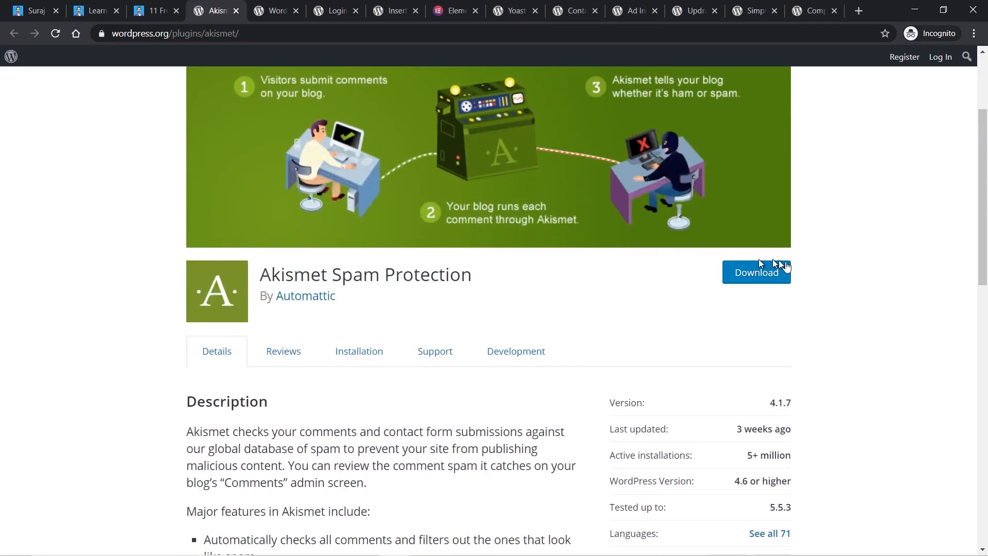
scroll(752, 278, up, 3)
View the home page of the official Elementor website as an example of an official plugin source.
click(456, 11)
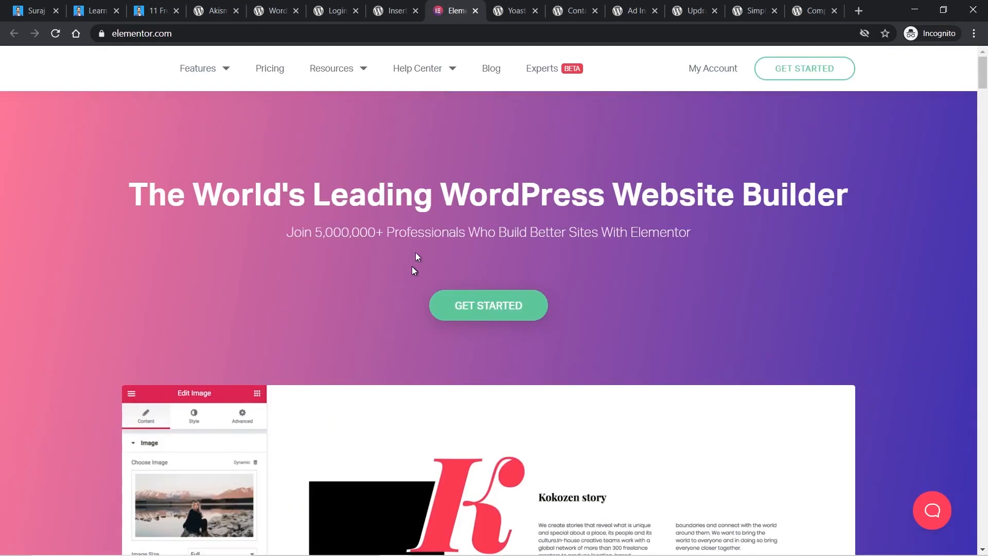
scroll(411, 267, down, 7)
scroll(412, 267, up, 5)
scroll(411, 267, up, 2)
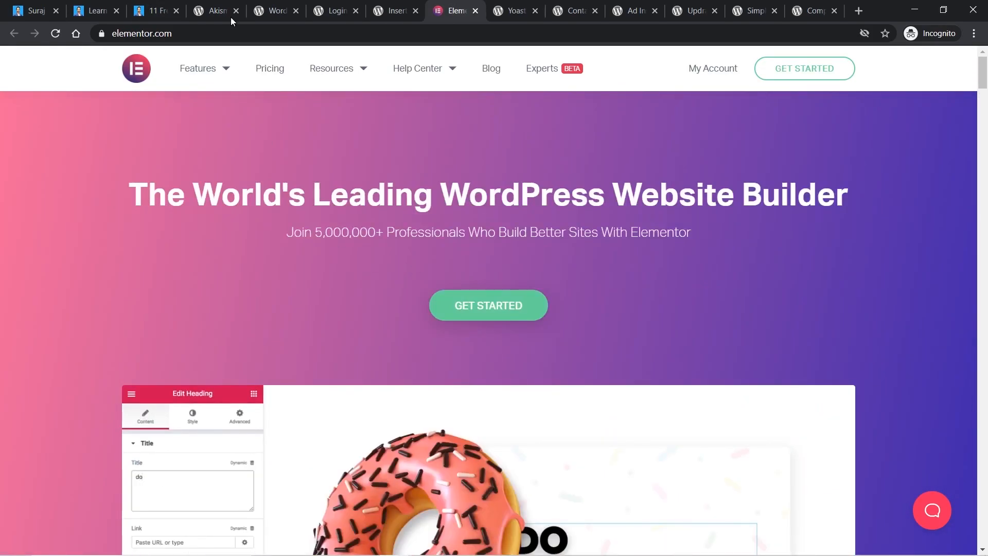
Return to the plugins article and review its criteria on source, active installations and customer ratings, highlighting the over 1 Million installations line.
click(153, 10)
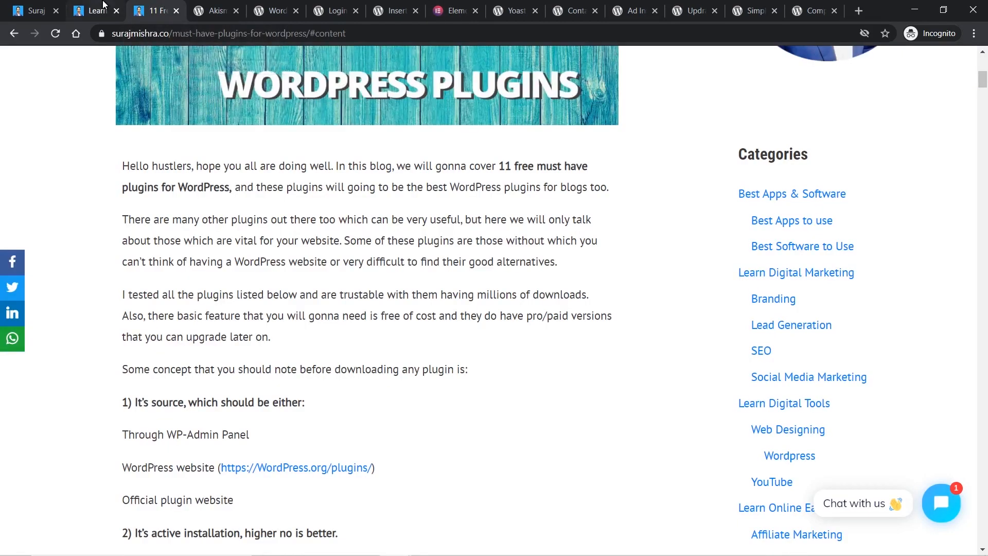
scroll(181, 207, down, 3)
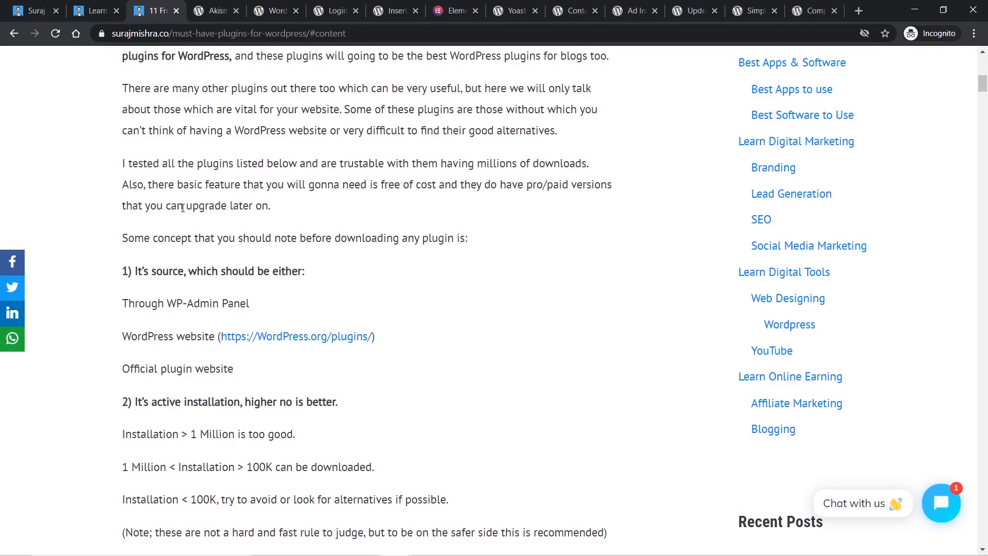
scroll(316, 251, down, 3)
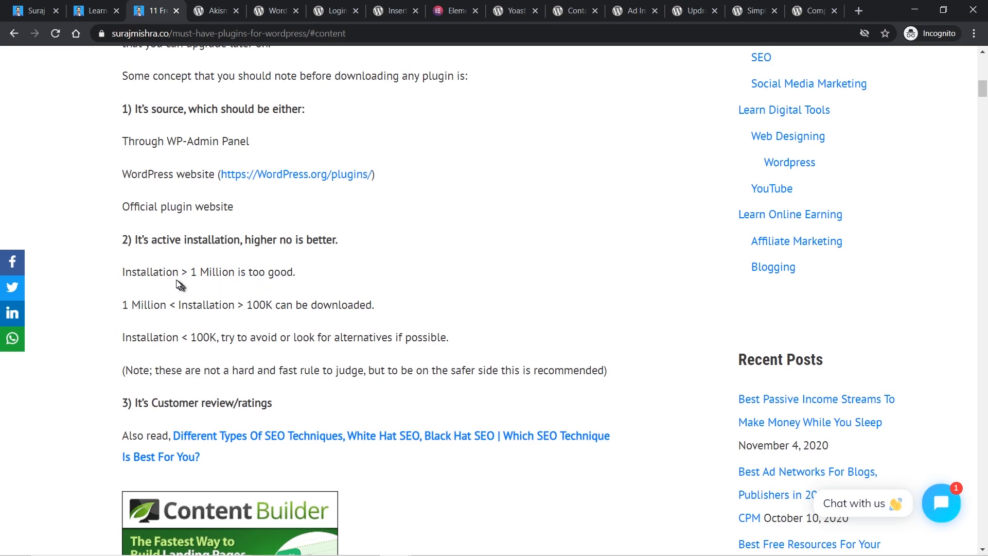
drag(174, 273, 287, 273)
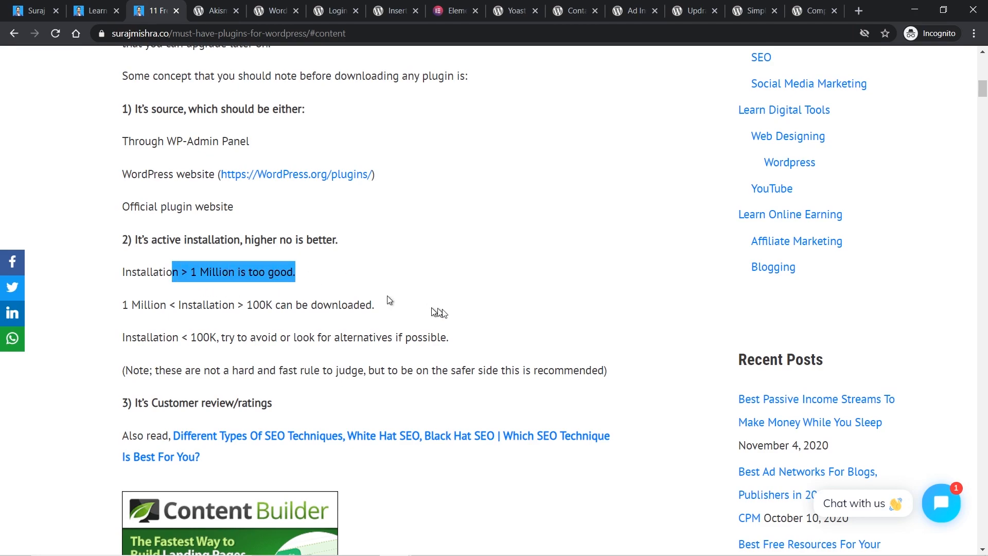
click(467, 307)
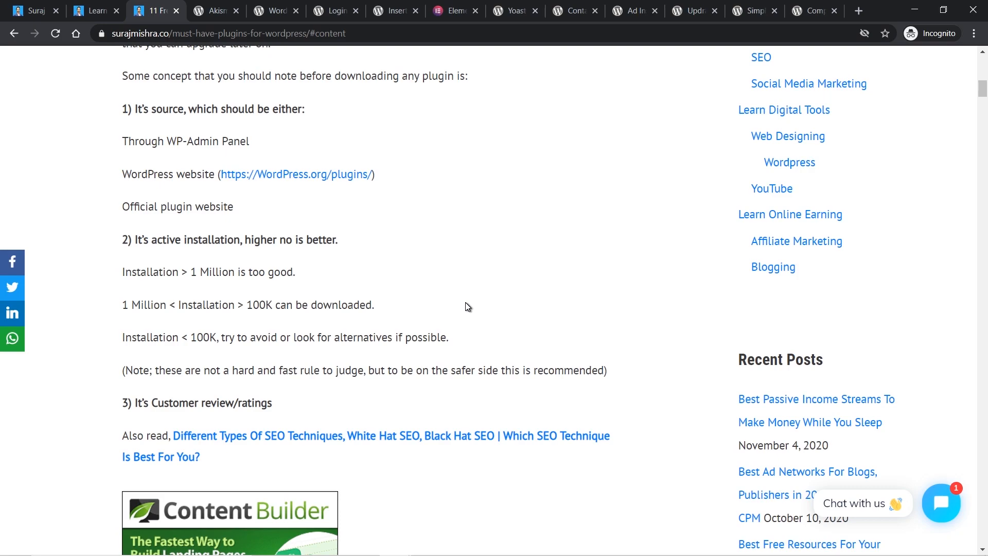
scroll(347, 203, up, 2)
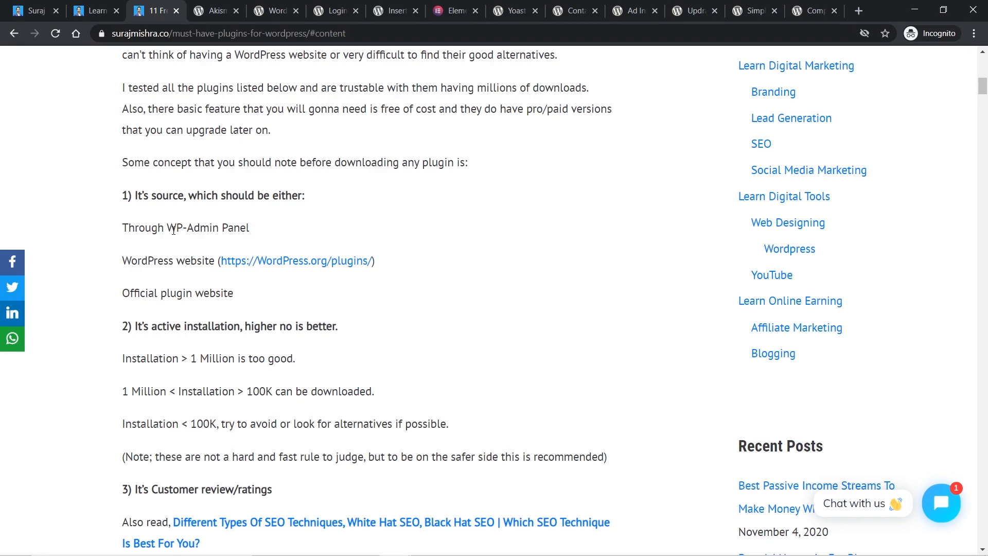
scroll(174, 230, down, 3)
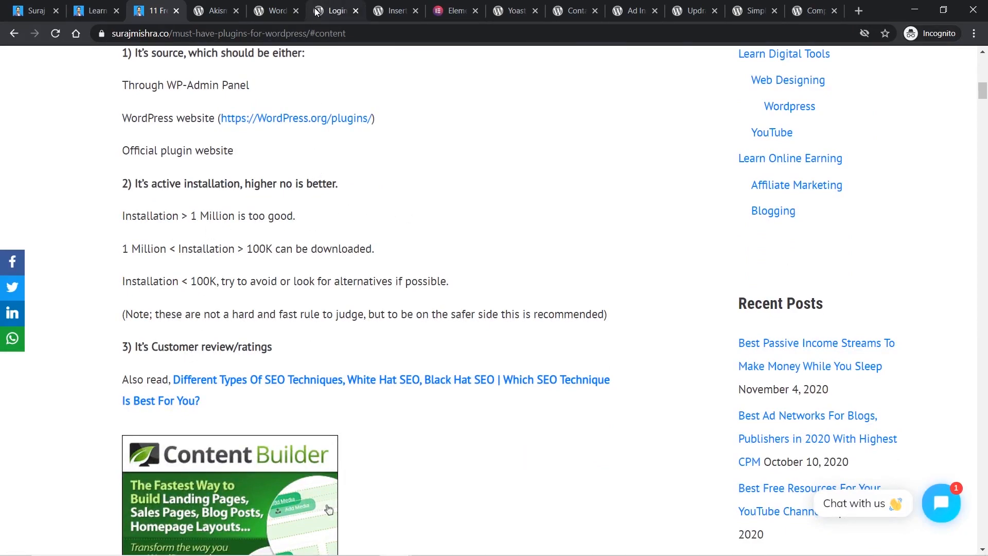
Skim the article's plugin list, its closing author box and the reader comments.
scroll(591, 191, down, 20)
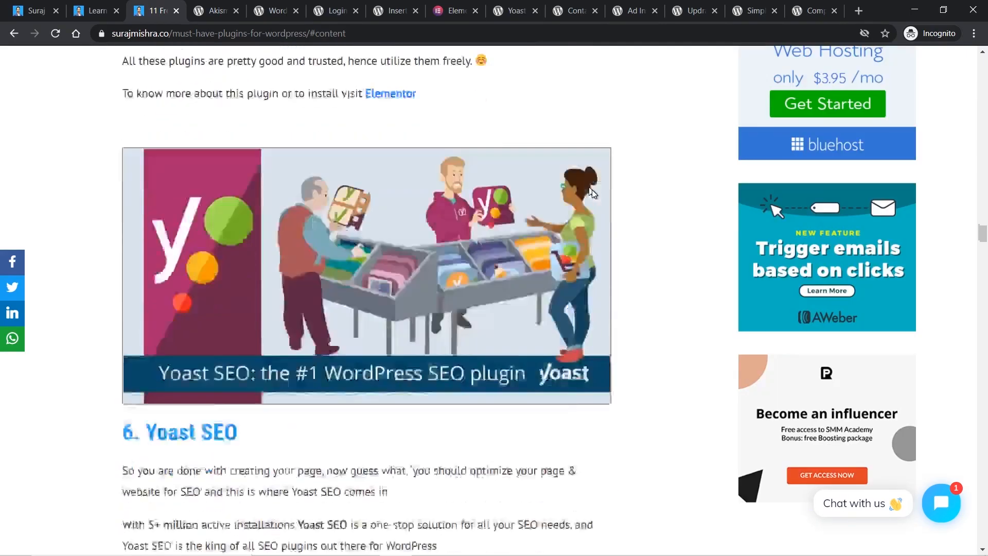
scroll(592, 194, up, 15)
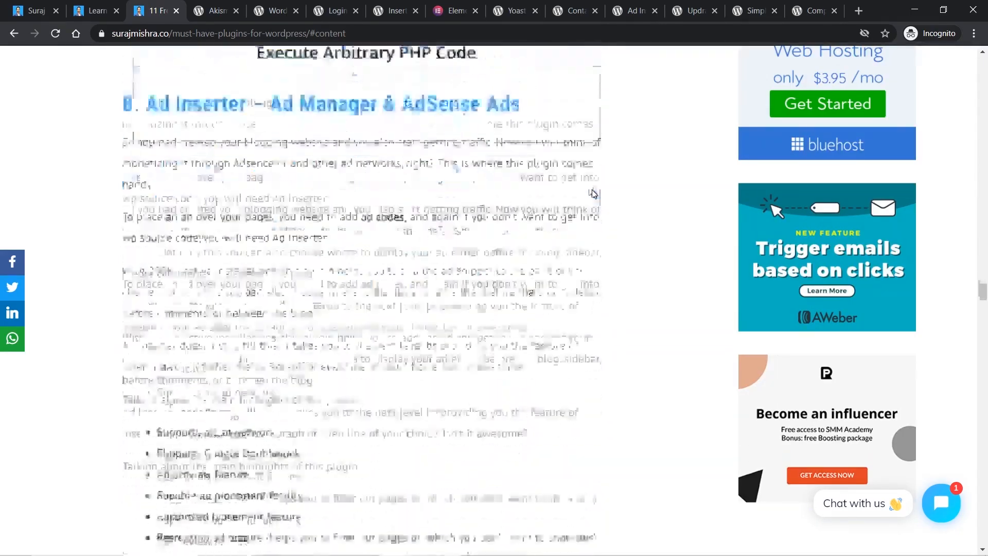
scroll(592, 193, up, 15)
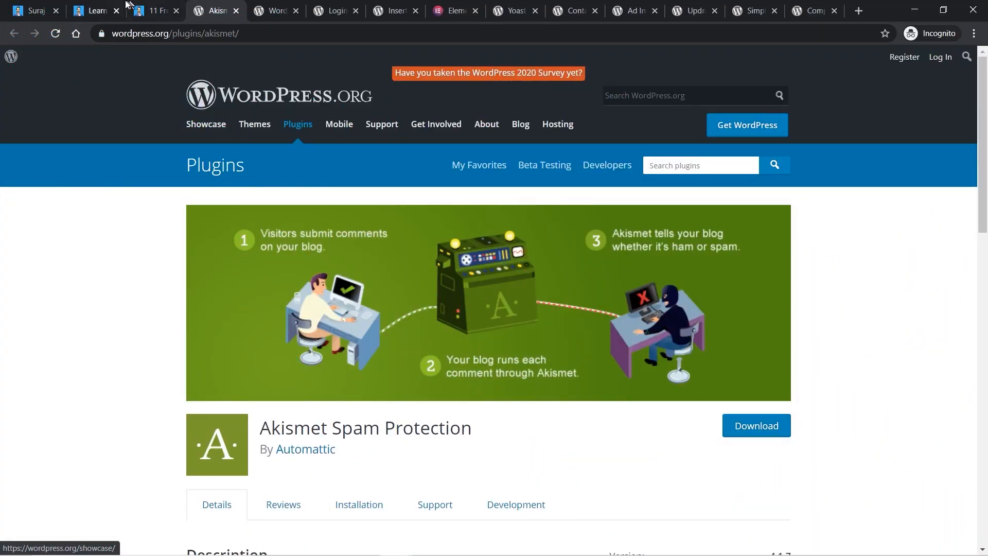
click(152, 10)
scroll(302, 181, up, 15)
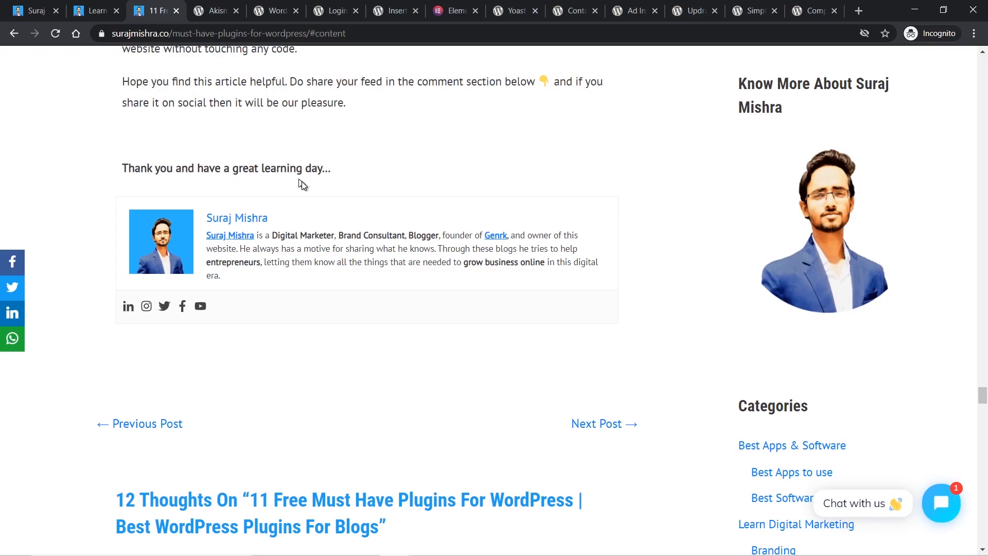
scroll(301, 181, down, 15)
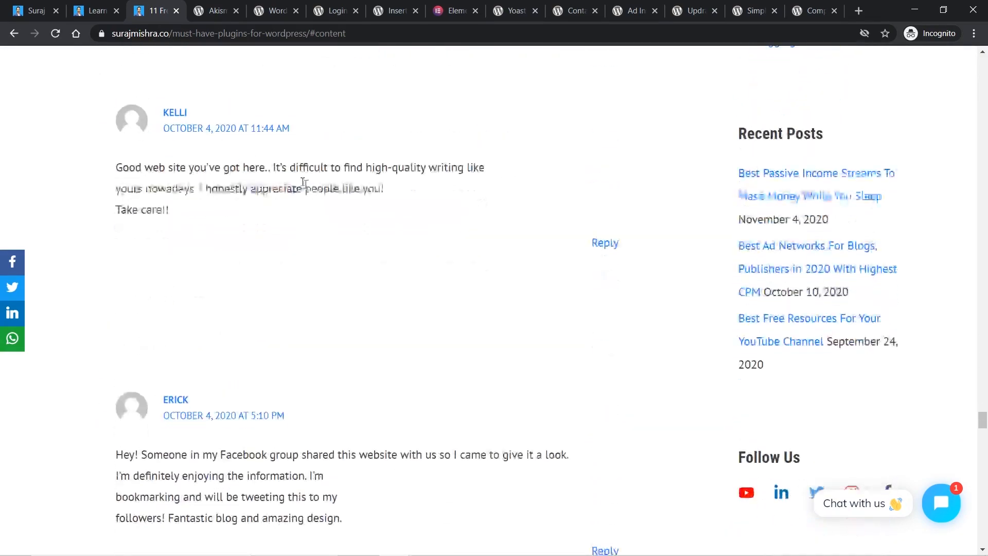
scroll(303, 183, down, 1)
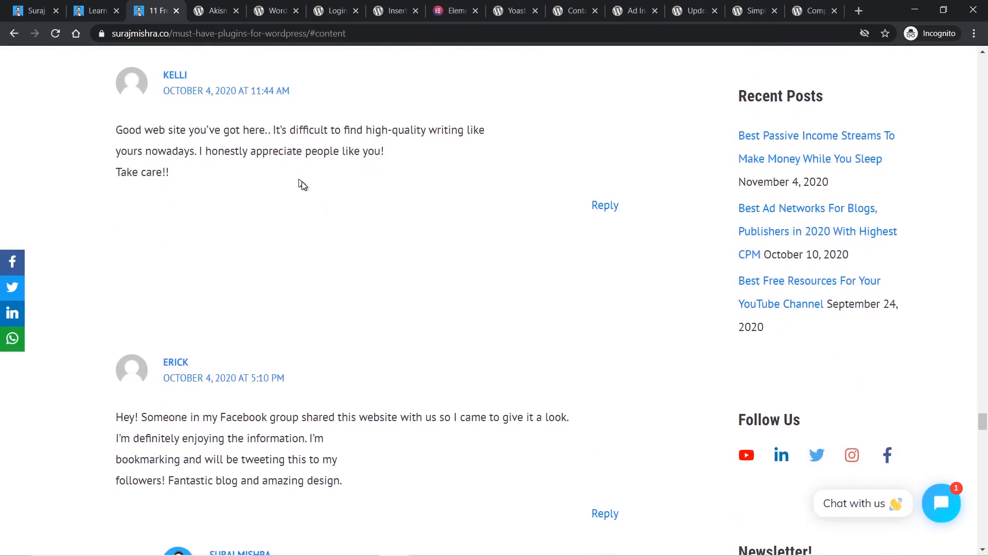
scroll(301, 181, up, 20)
Switch to the WordPress.org page of the Akismet Spam Protection plugin.
click(216, 10)
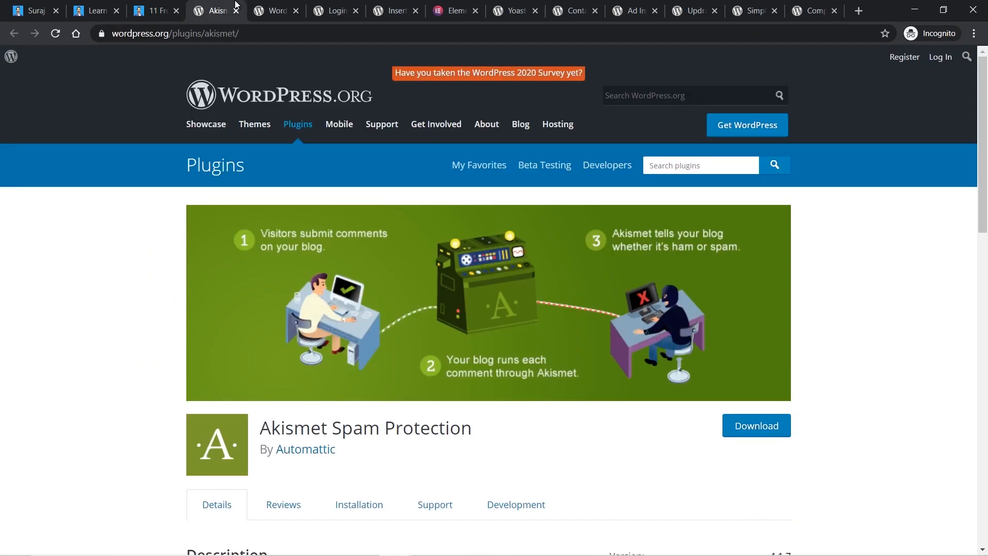
Review the Akismet Spam Protection page's description, last update, active installations and ratings on WordPress.org.
scroll(414, 276, down, 5)
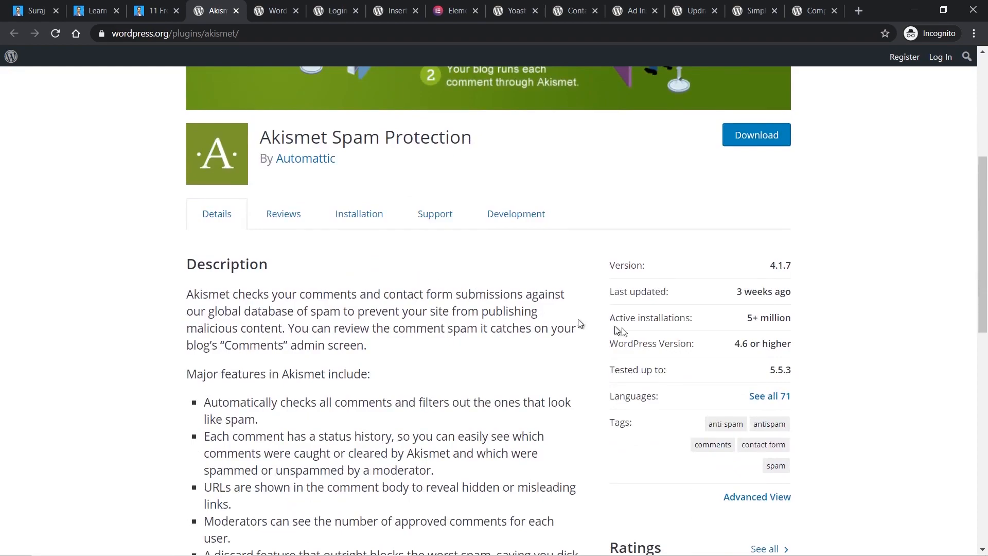
scroll(643, 329, down, 1)
drag(801, 257, 777, 248)
click(504, 278)
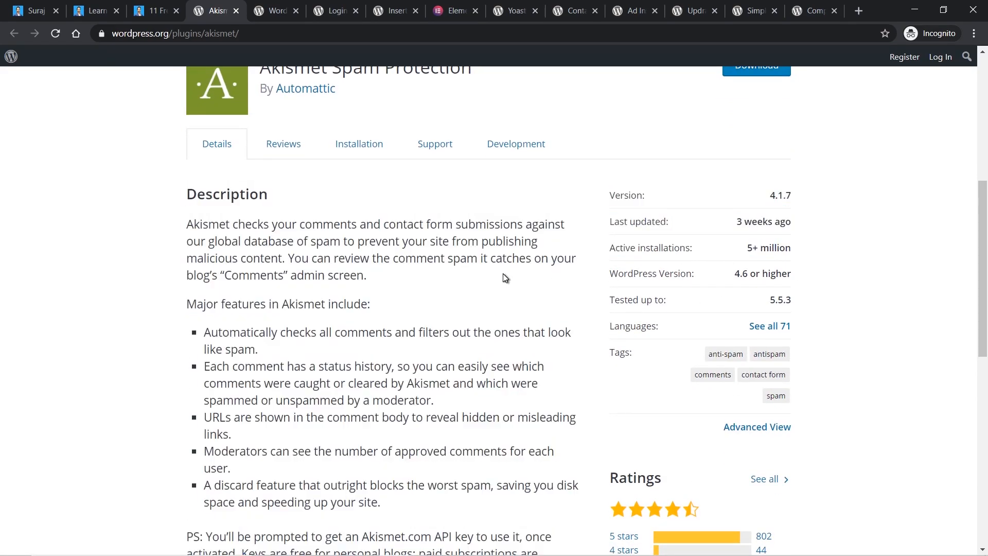
scroll(505, 277, up, 3)
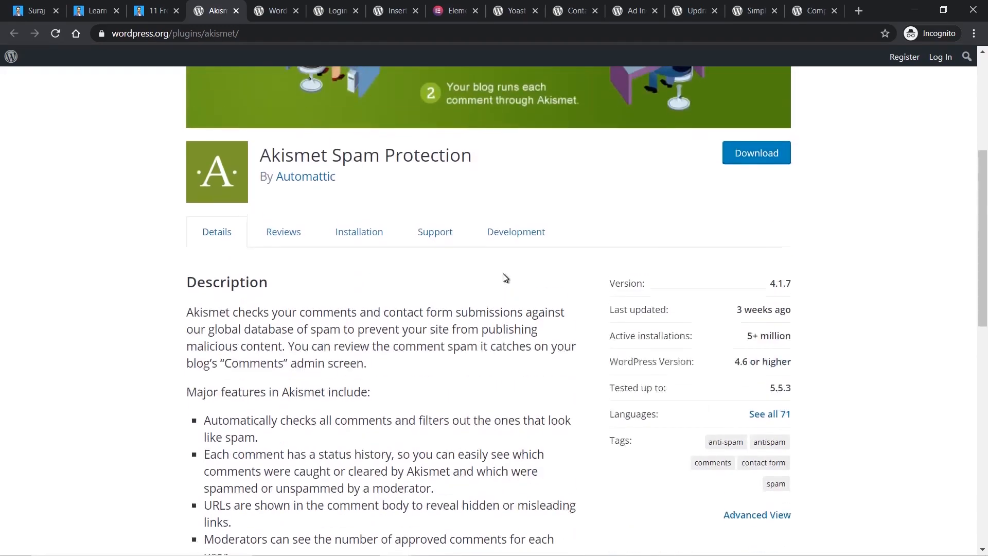
Switch to the site's WordPress dashboard to glance at the installed plugins list, and return to the Akismet plugin page.
key(alt+Tab)
key(alt)
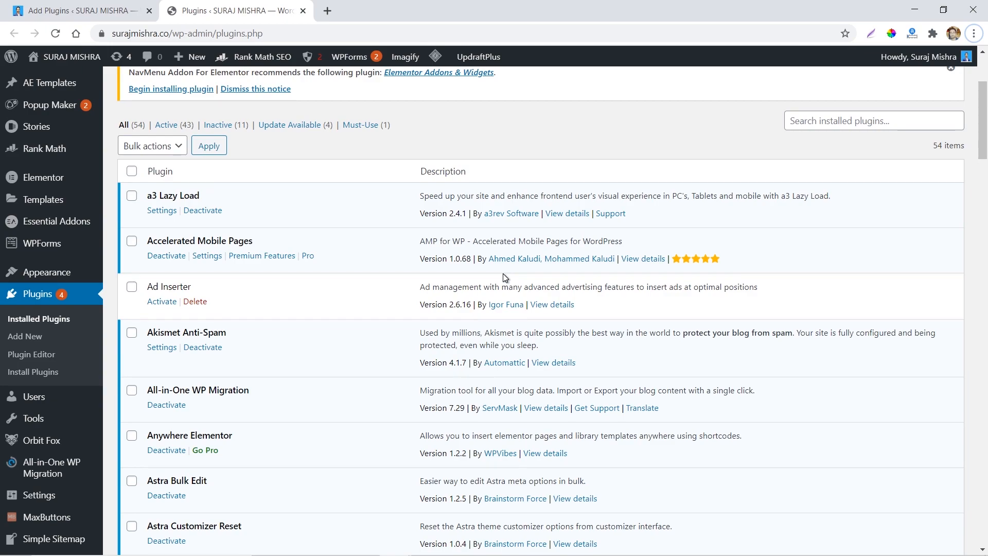
key(alt+Tab)
Examine how Akismet filters comment and contact form spam, using the page's banner illustration, description and major features.
scroll(522, 318, up, 5)
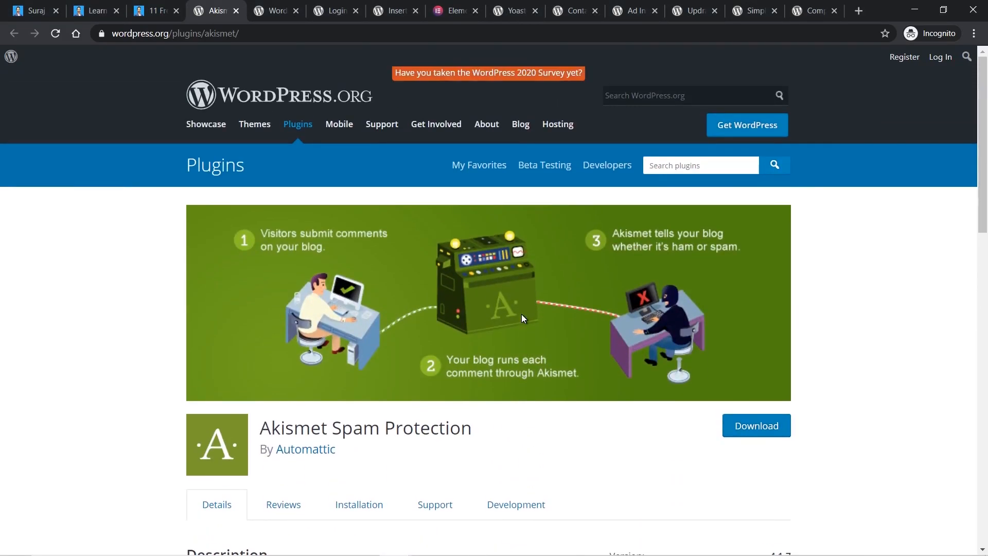
scroll(522, 318, down, 6)
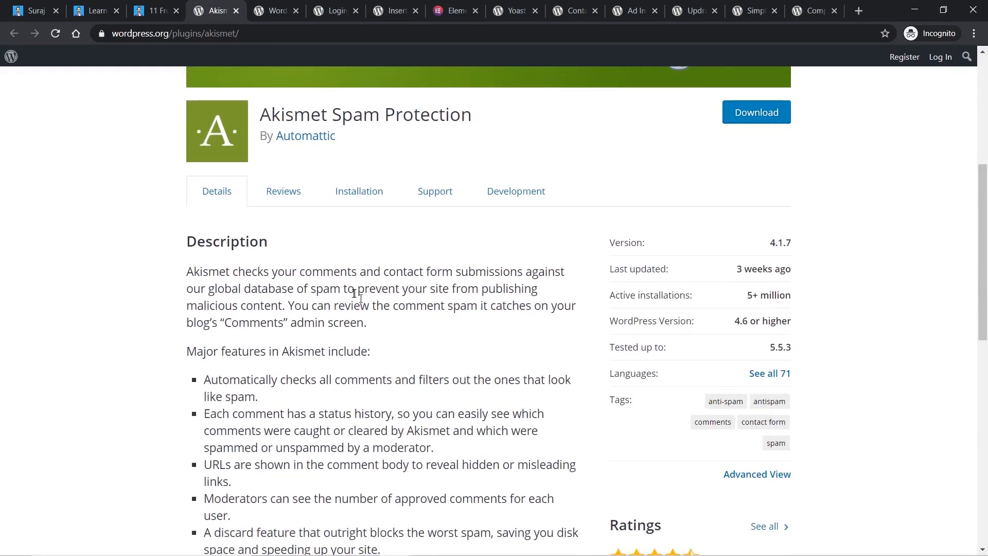
scroll(354, 293, up, 3)
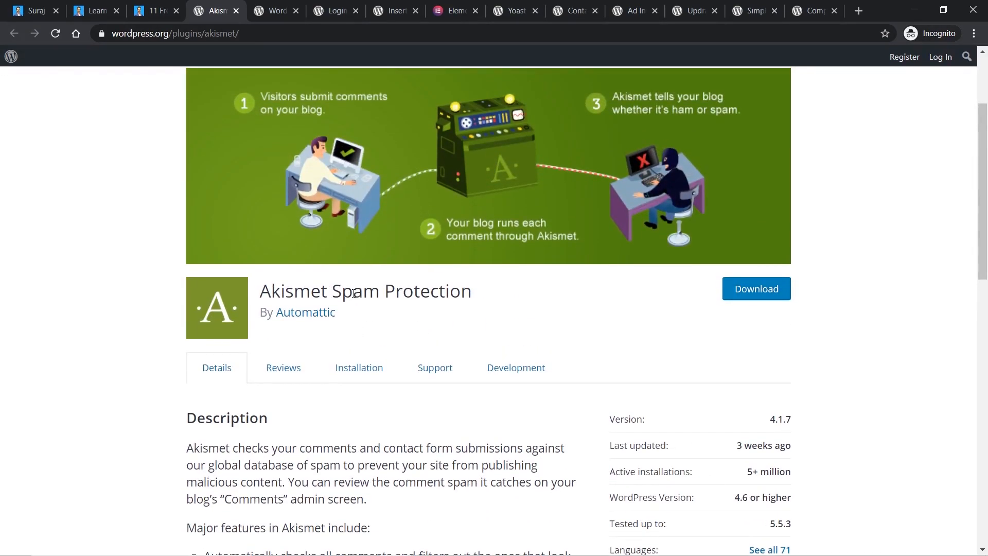
scroll(354, 293, down, 5)
scroll(354, 294, up, 4)
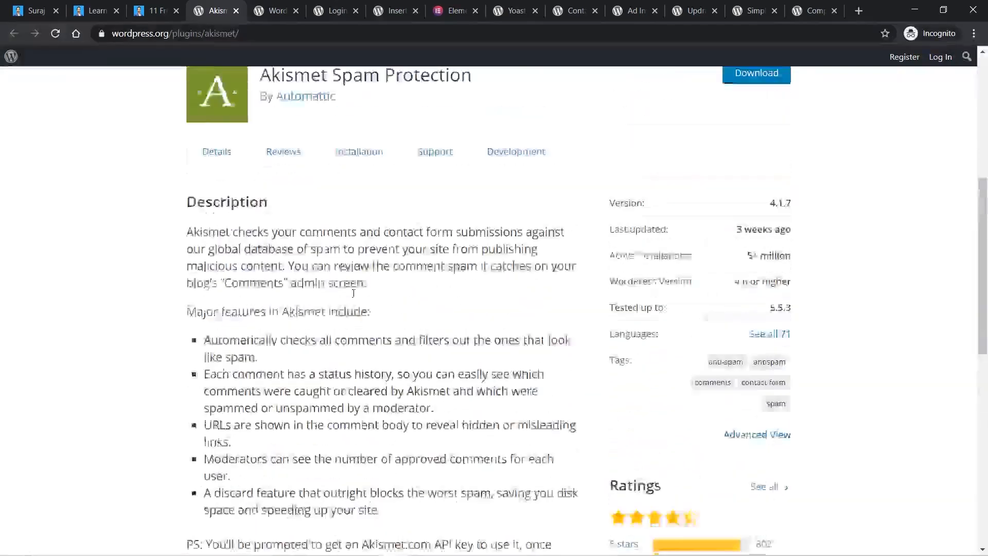
scroll(354, 293, up, 2)
View the Add Plugins page in the site's WordPress dashboard, including its plugin search field and the Akismet Spam Protection entry.
key(alt+Tab)
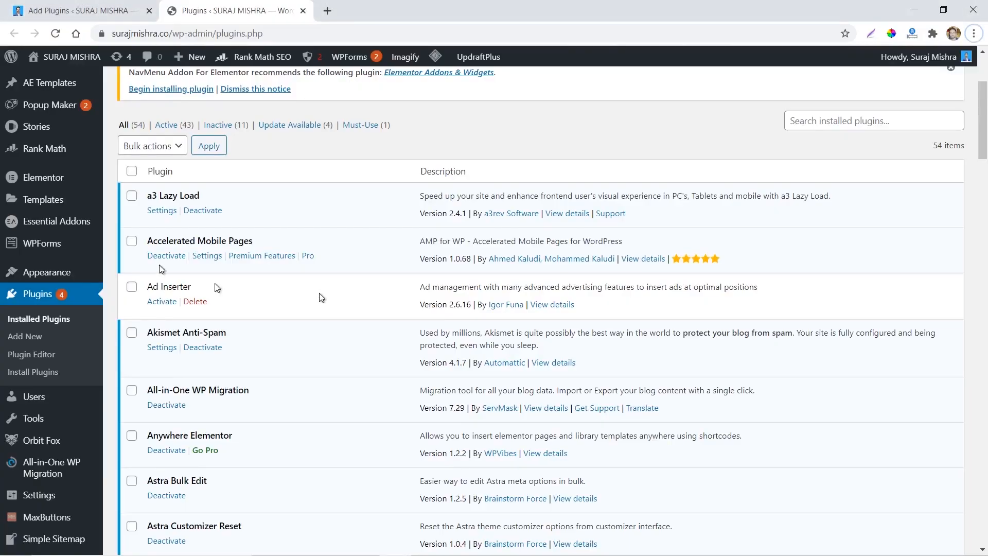
click(138, 5)
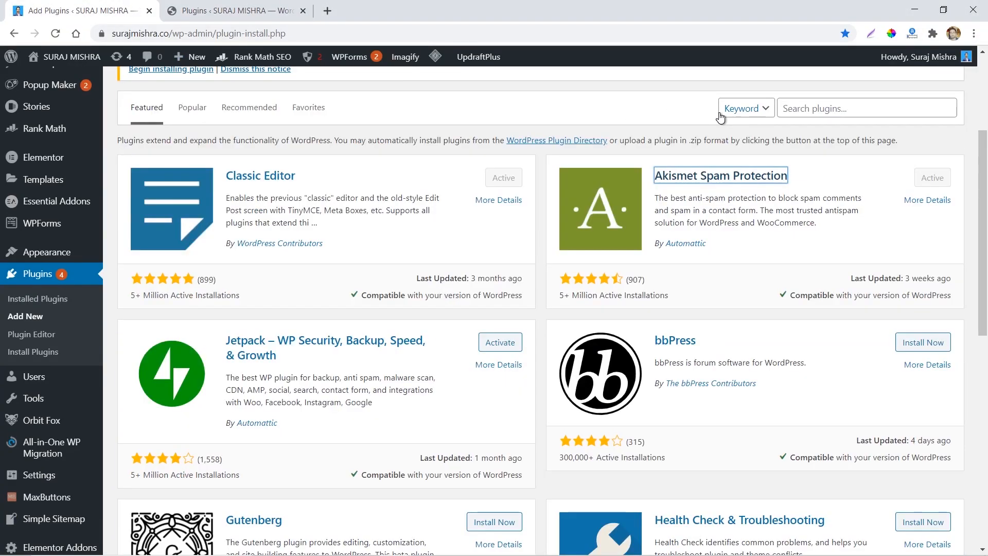
scroll(799, 128, up, 3)
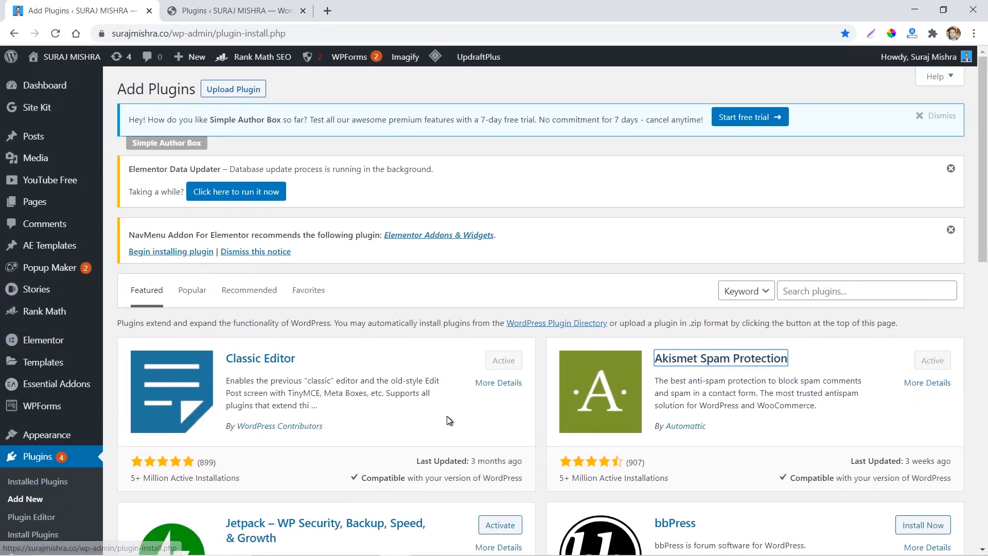
click(818, 292)
scroll(818, 293, down, 2)
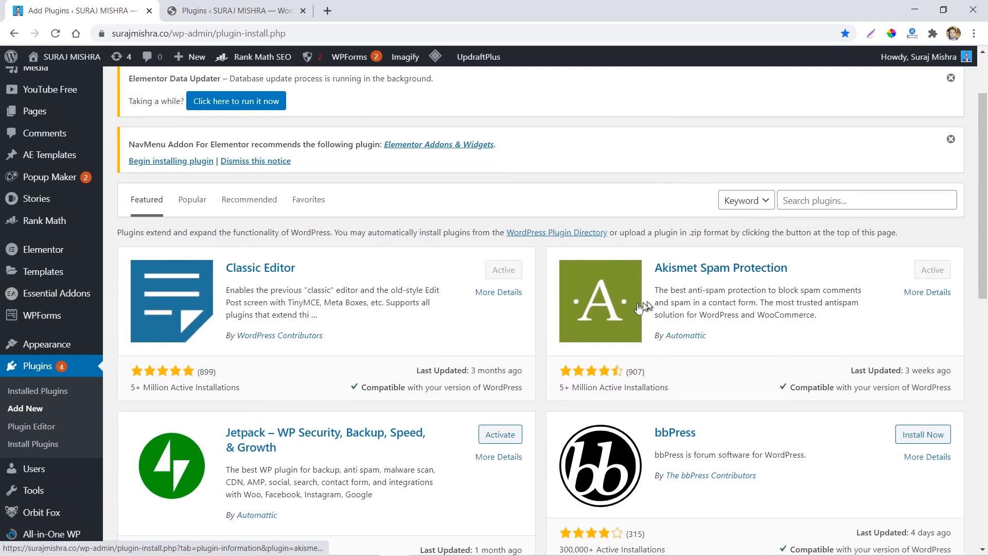
scroll(748, 270, down, 2)
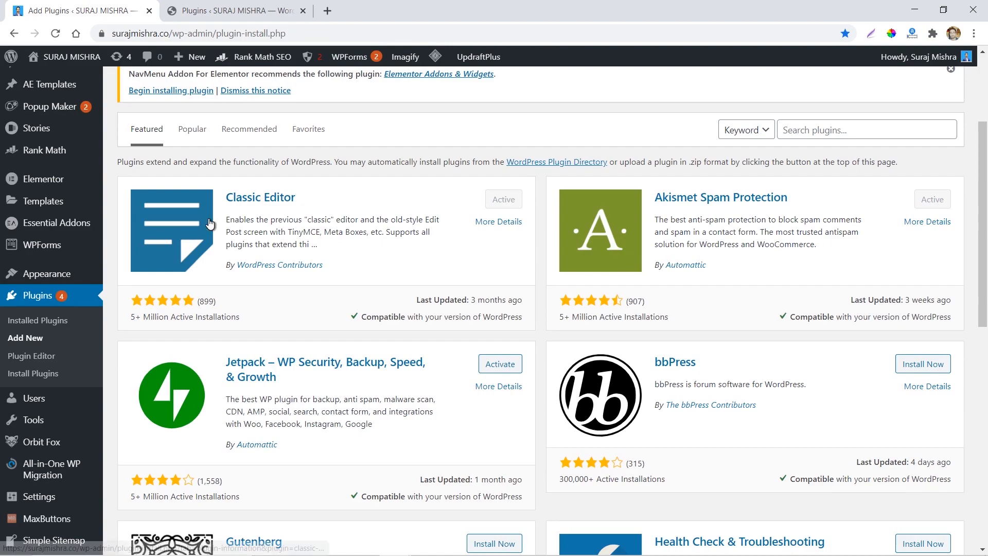
Open the settings of the Akismet Anti-Spam plugin from the installed plugins list.
click(211, 4)
scroll(259, 195, down, 3)
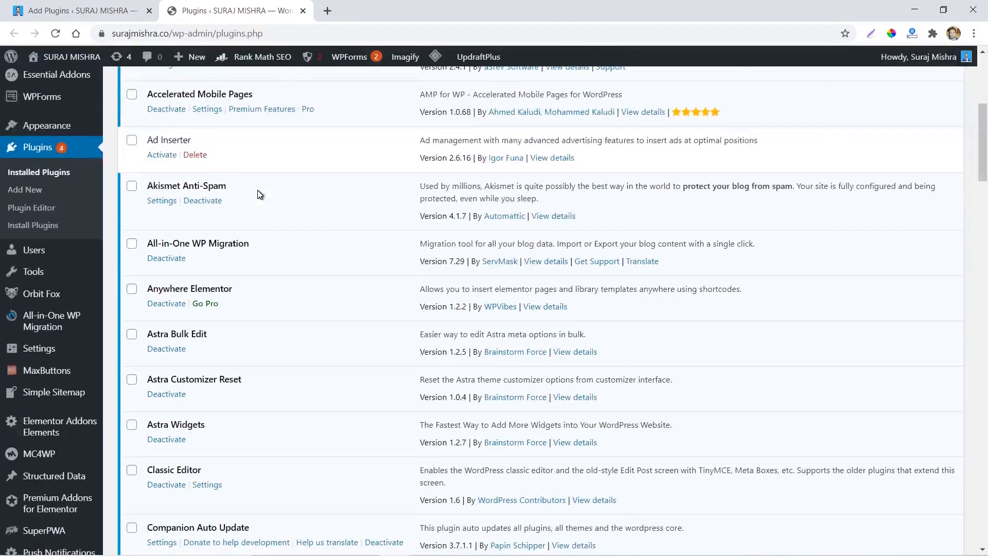
click(162, 205)
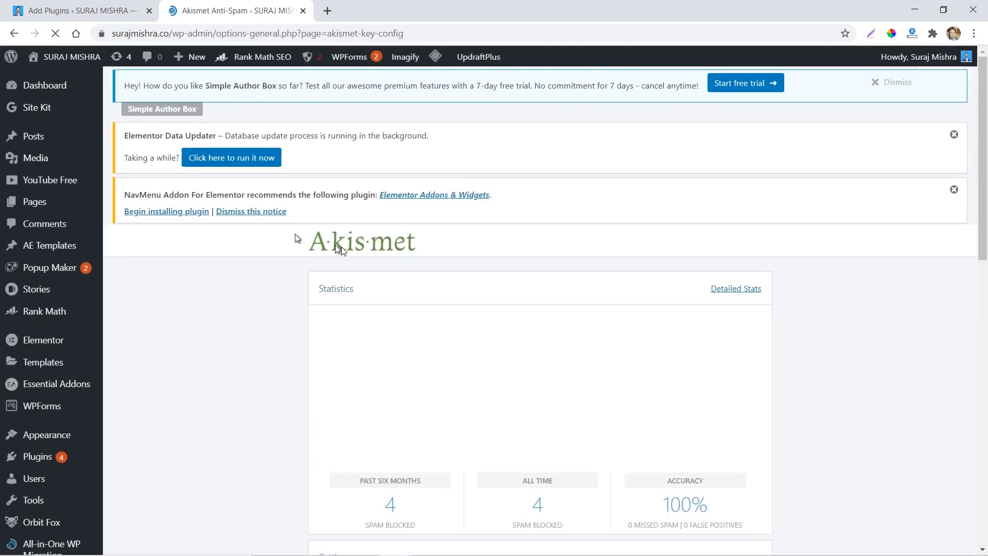
Review Akismet's spam statistics, its API key, comments, strictness and privacy settings, and the account section.
scroll(367, 259, down, 3)
scroll(367, 259, down, 5)
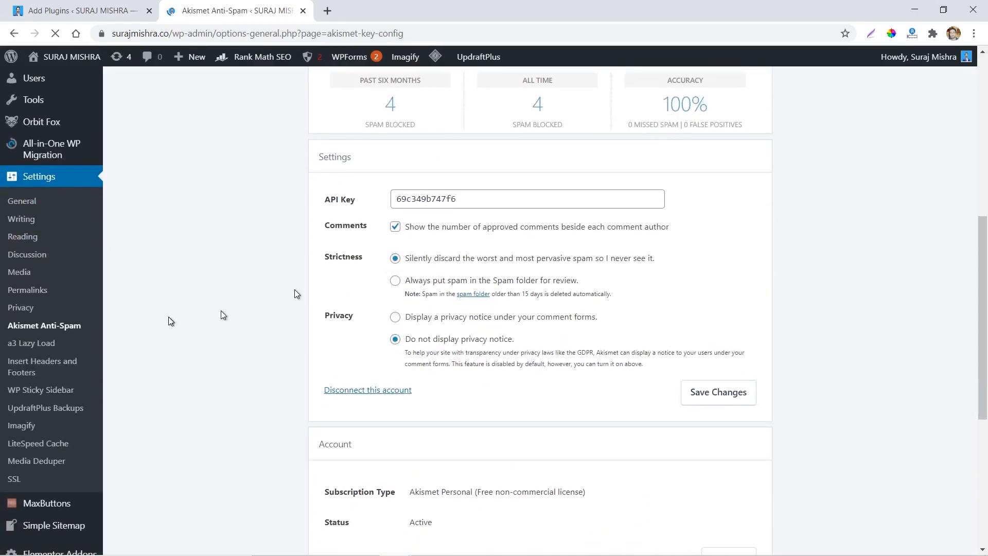
scroll(196, 306, up, 1)
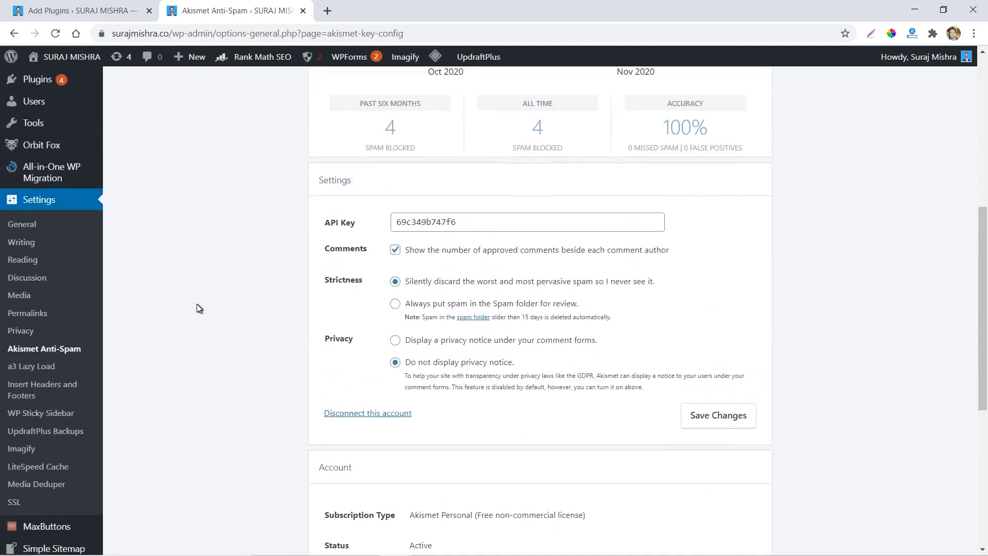
scroll(196, 305, up, 2)
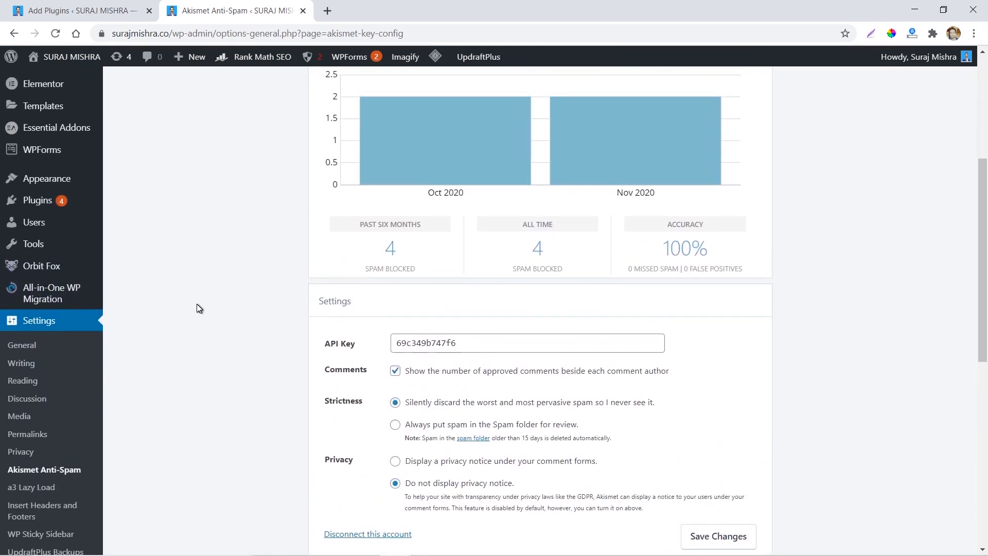
scroll(197, 305, down, 2)
scroll(396, 265, down, 1)
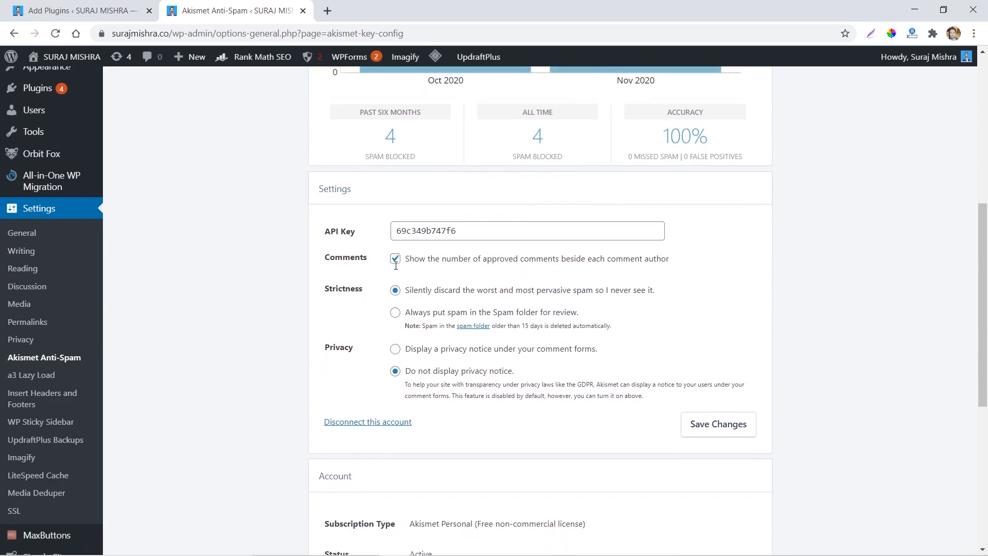
scroll(396, 265, up, 2)
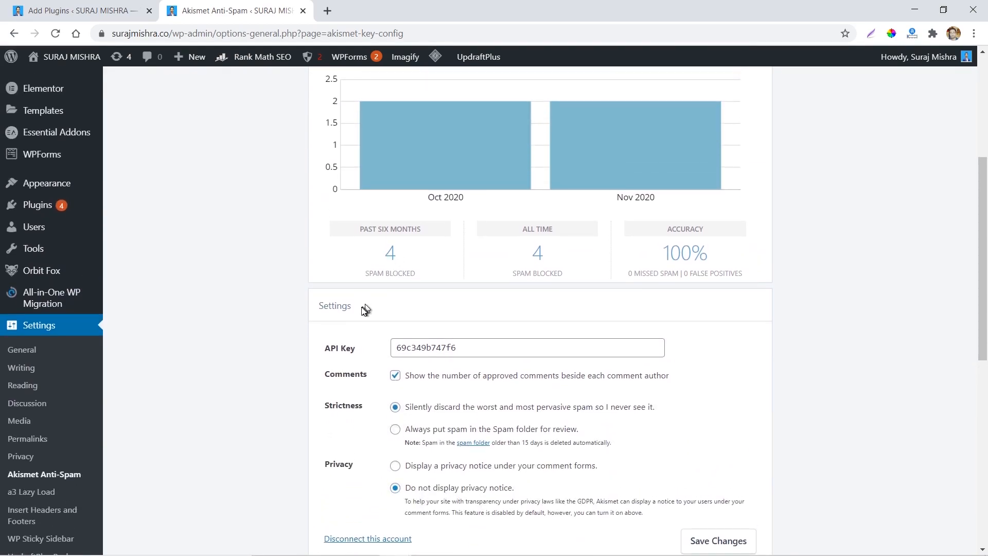
scroll(374, 291, down, 1)
scroll(368, 329, down, 4)
scroll(368, 325, up, 5)
scroll(346, 322, up, 3)
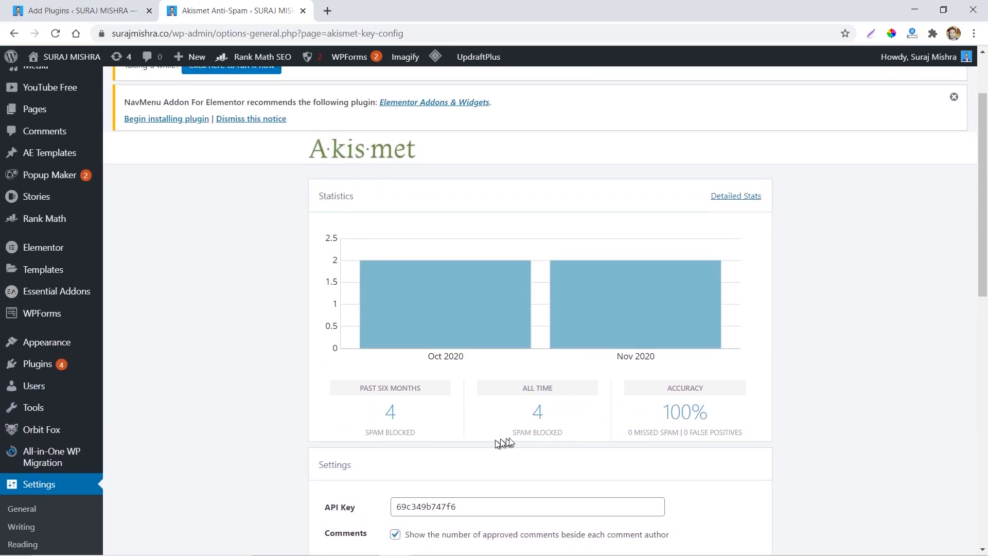
Review the WordPress.org pages of the Wordfence Security and Loginizer plugins, including their descriptions and active installations.
scroll(536, 434, down, 3)
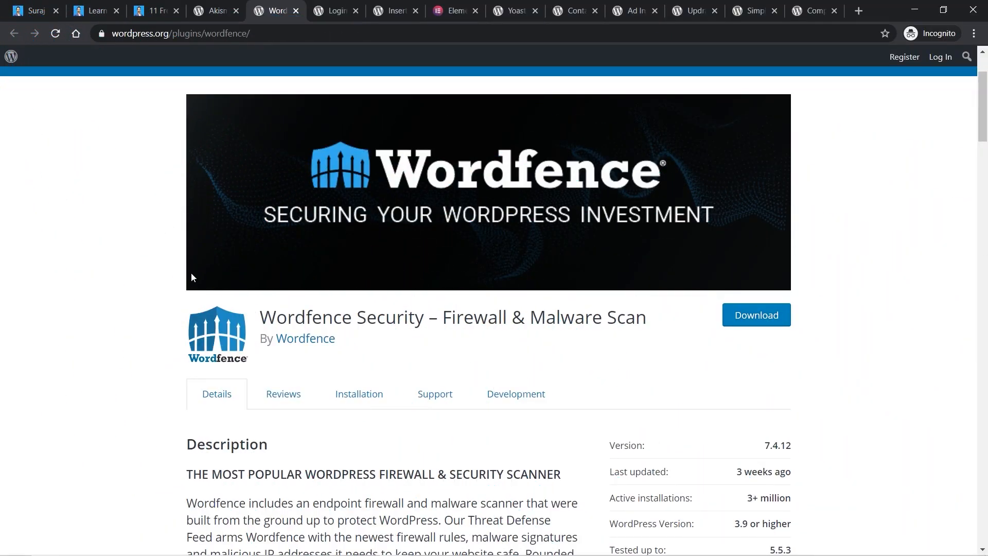
scroll(75, 307, down, 4)
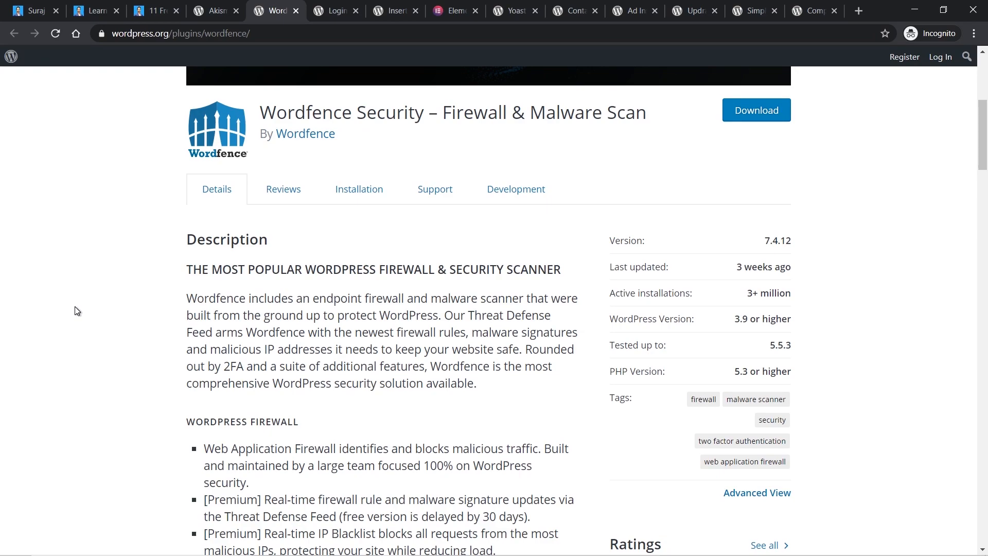
scroll(76, 311, down, 2)
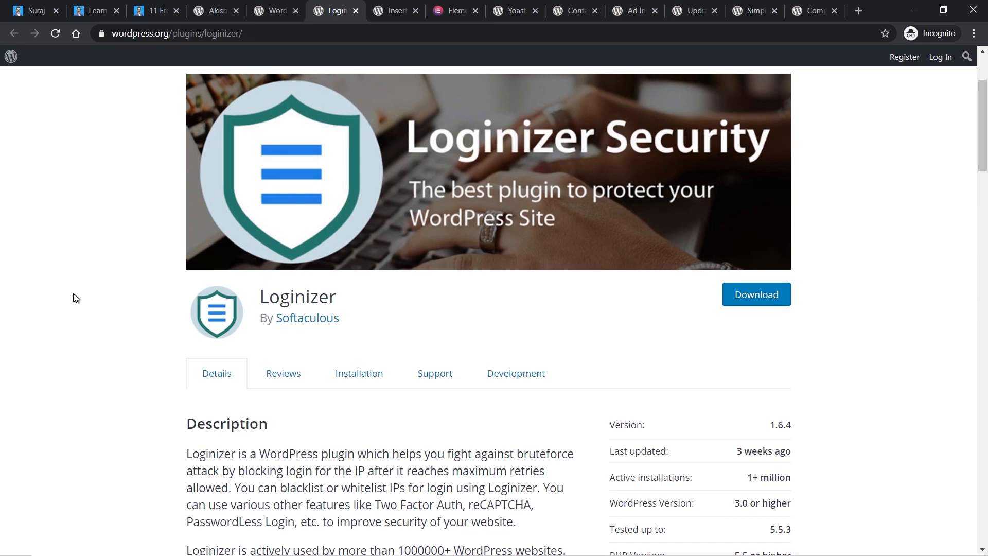
scroll(75, 298, down, 5)
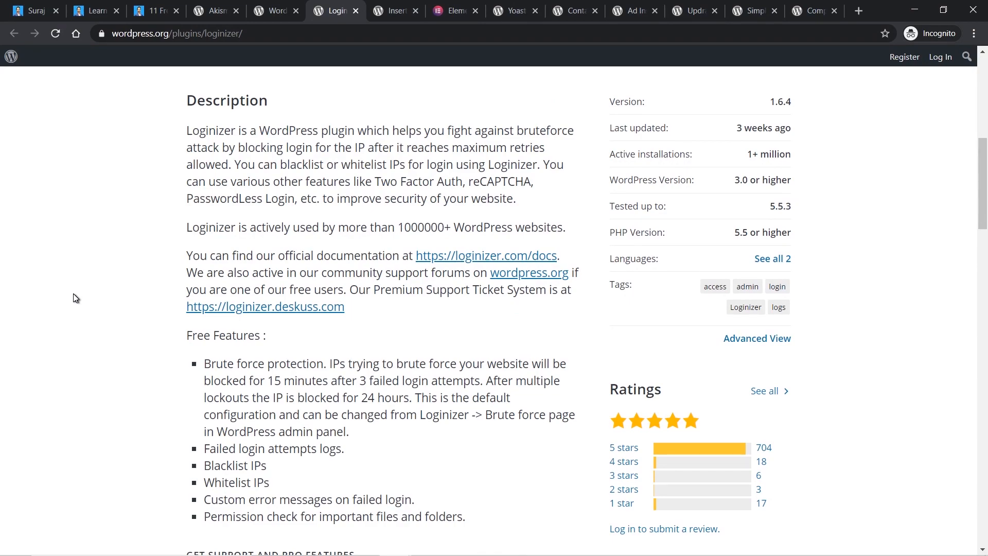
Review the description and features of the Insert Headers and Footers plugin on its WordPress.org page.
scroll(75, 298, down, 3)
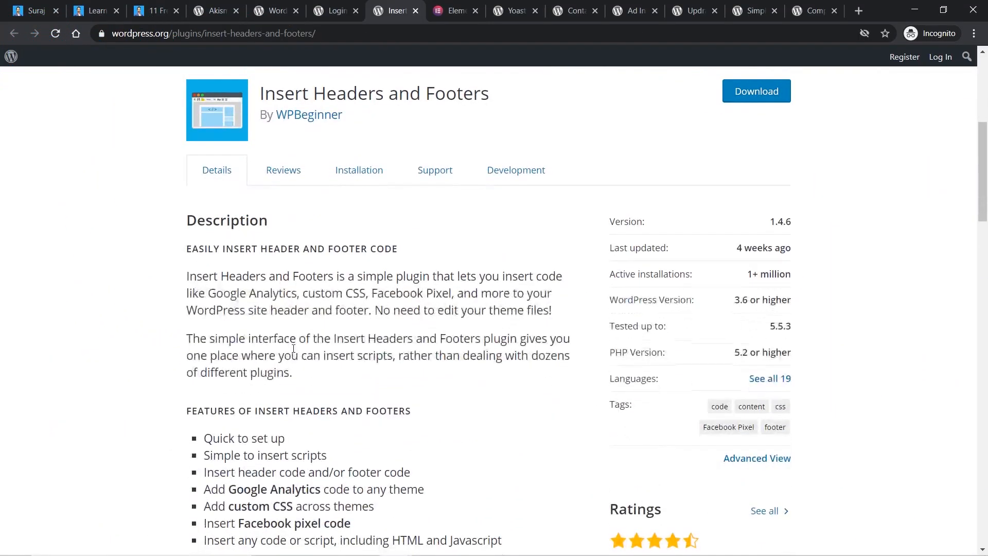
scroll(293, 349, up, 5)
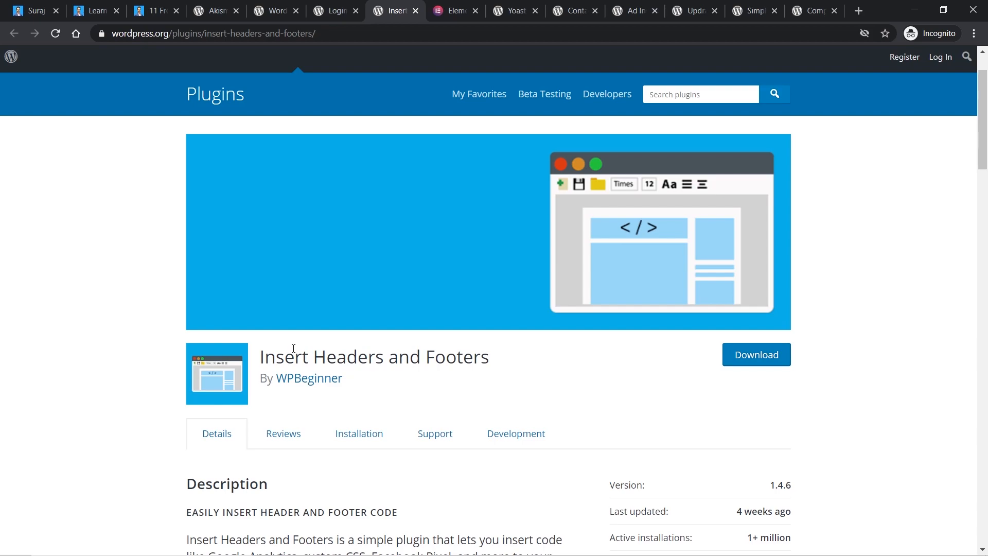
Open the dashboard's Theme Editor in a new browser tab and switch to it.
key(alt+Tab)
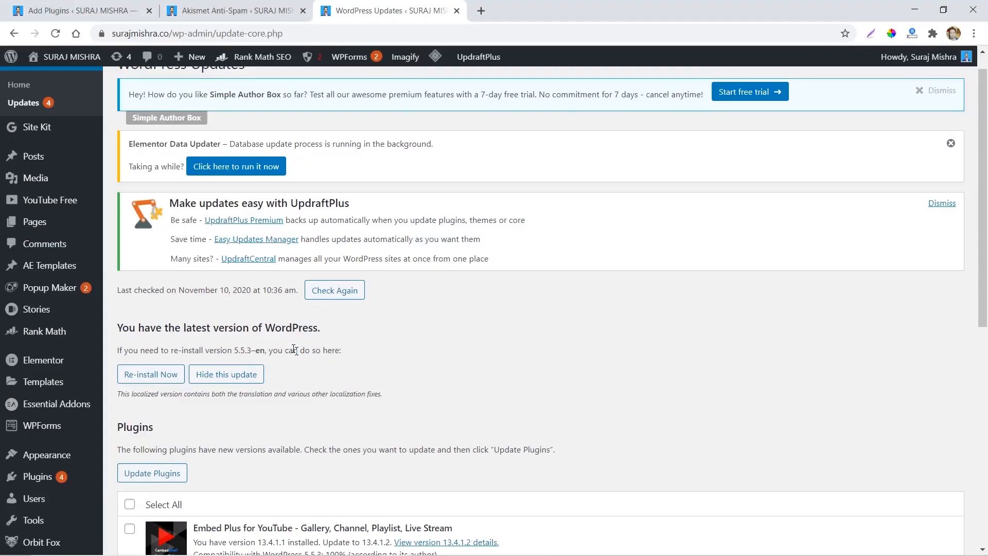
click(77, 10)
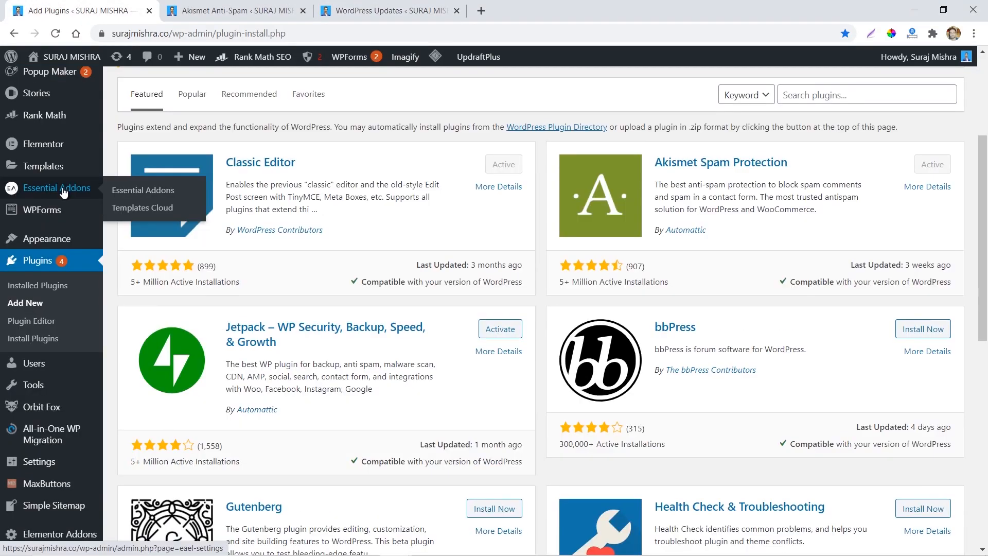
mouse_move(61, 218)
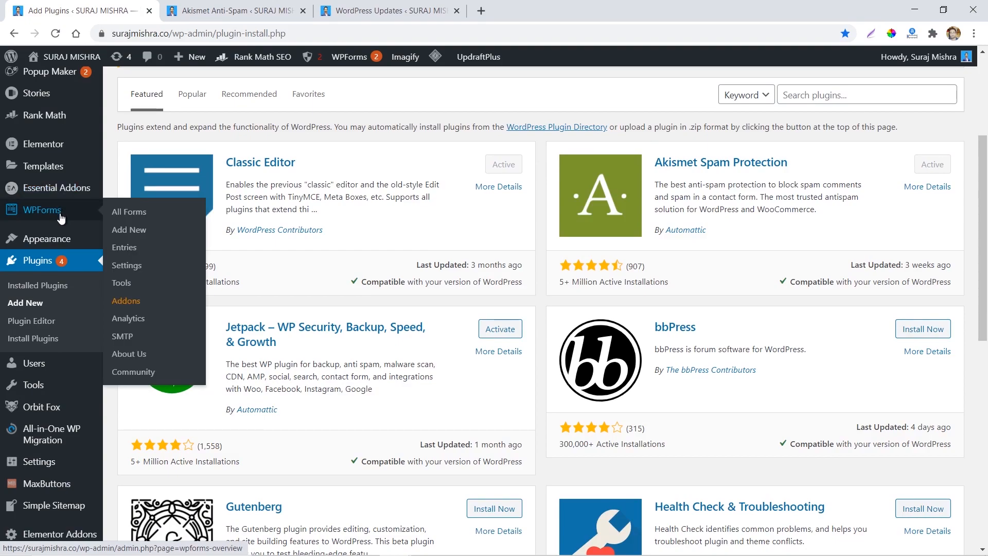
mouse_move(59, 238)
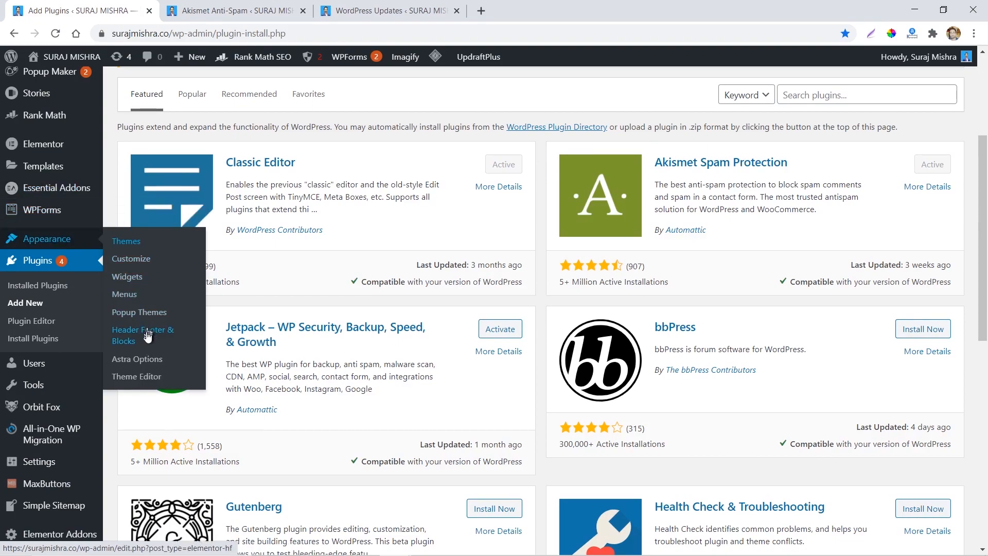
right_click(150, 380)
click(178, 385)
click(221, 4)
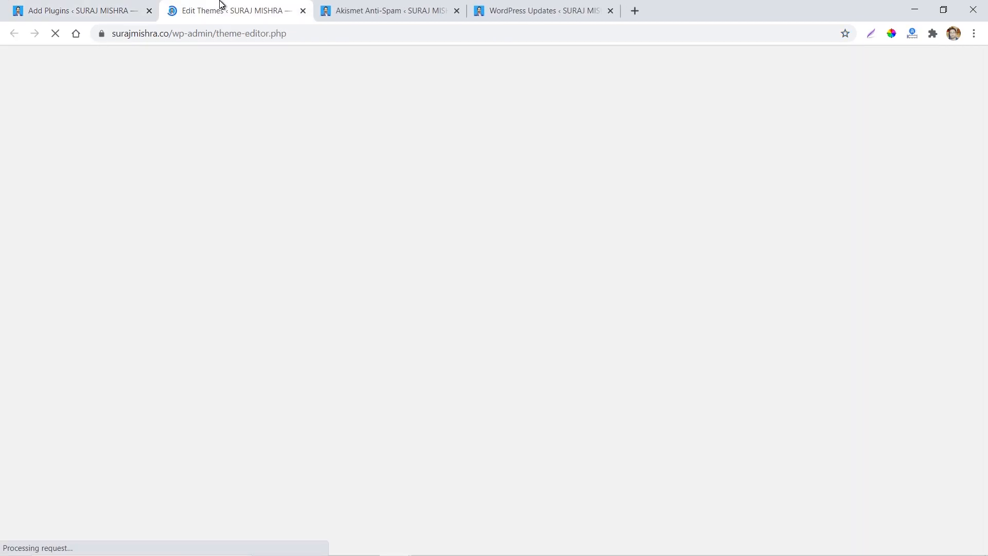
Examine the Astra theme's style.css code and theme file list, and return to the Insert Headers and Footers plugin page.
scroll(530, 286, down, 6)
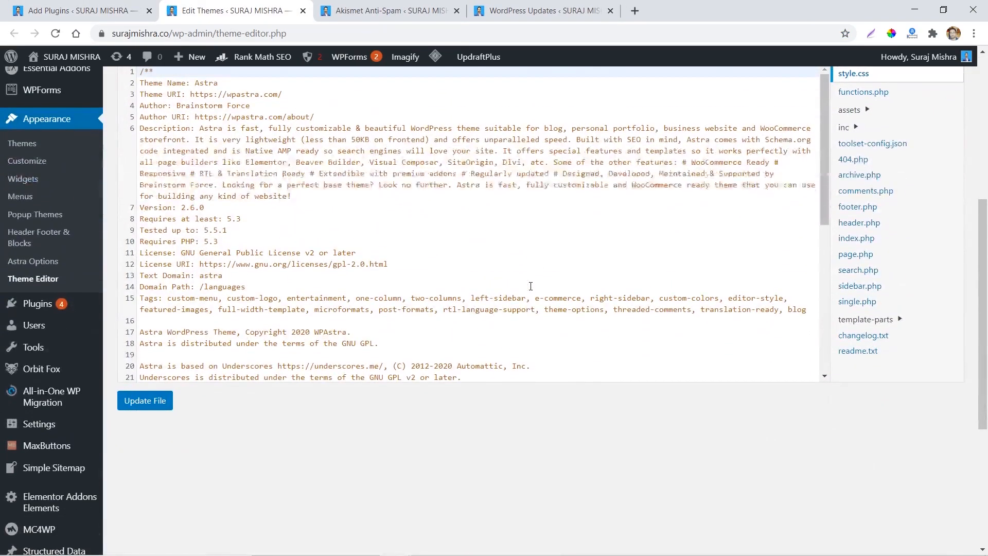
scroll(828, 144, up, 2)
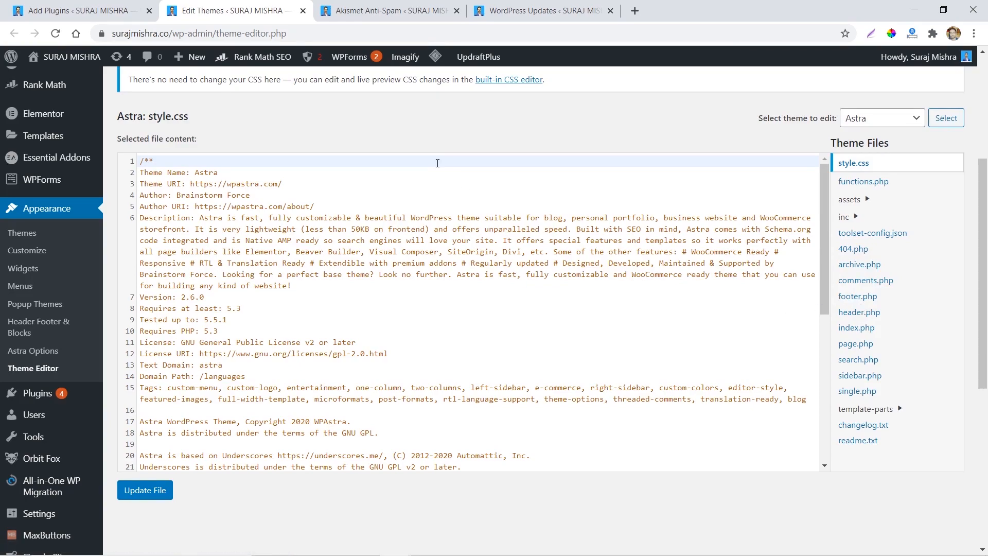
key(alt+Tab)
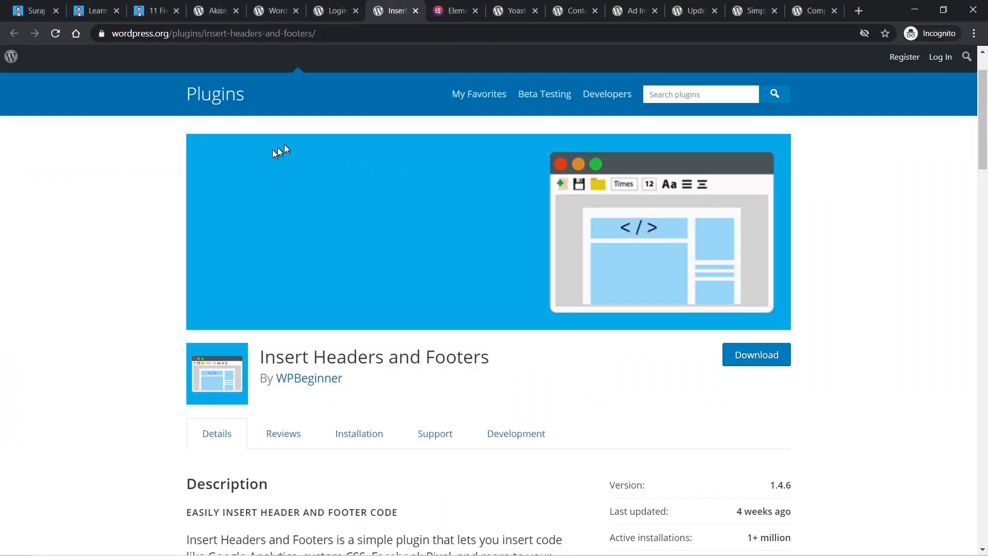
Switch to the site's dashboard, open the Insert Headers and Footers settings in a new browser tab and display that tab.
scroll(426, 291, down, 2)
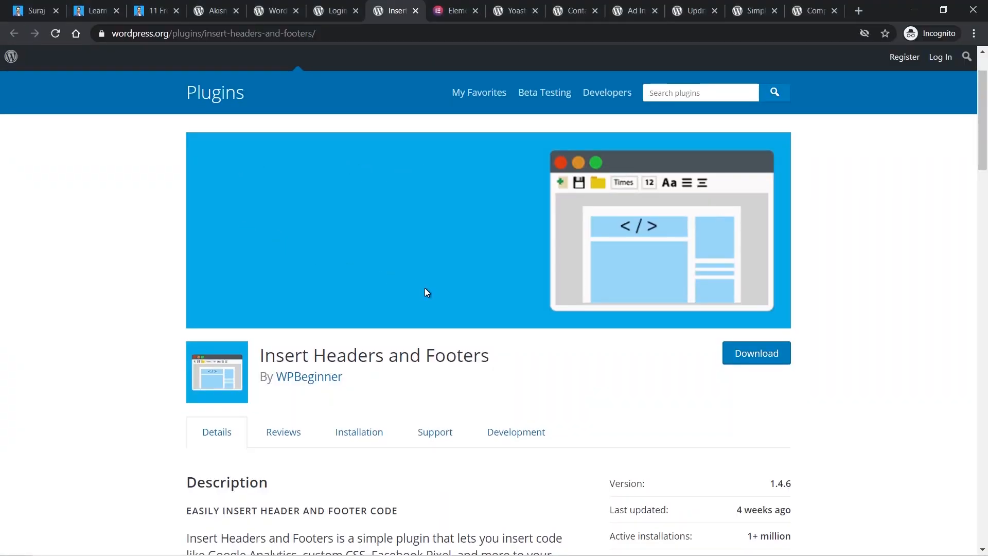
key(alt+Tab)
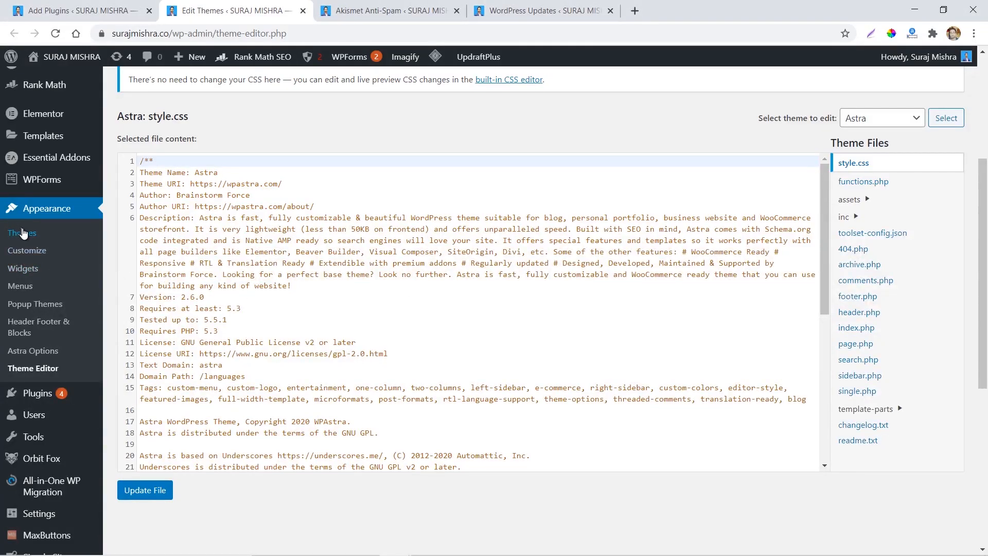
scroll(60, 329, down, 3)
scroll(59, 339, down, 3)
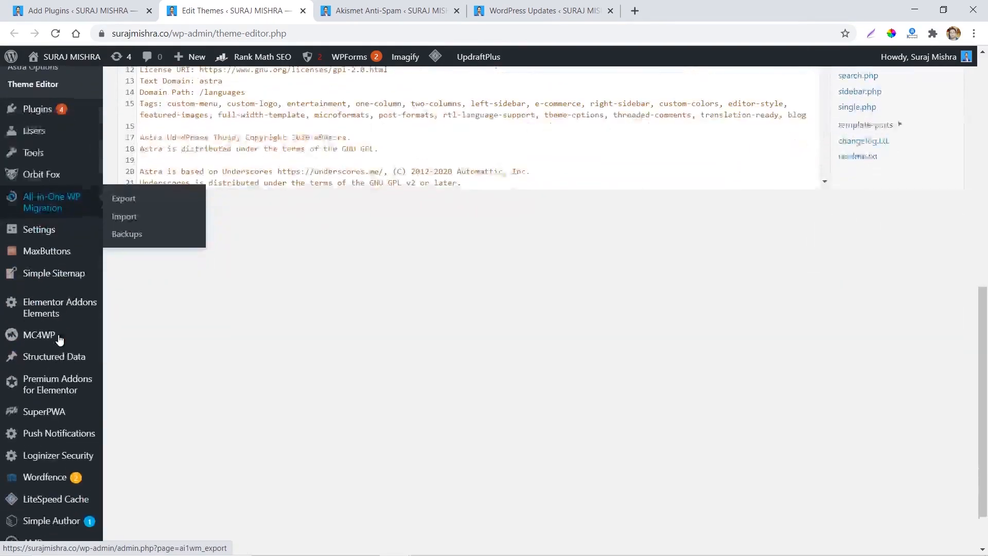
mouse_move(36, 196)
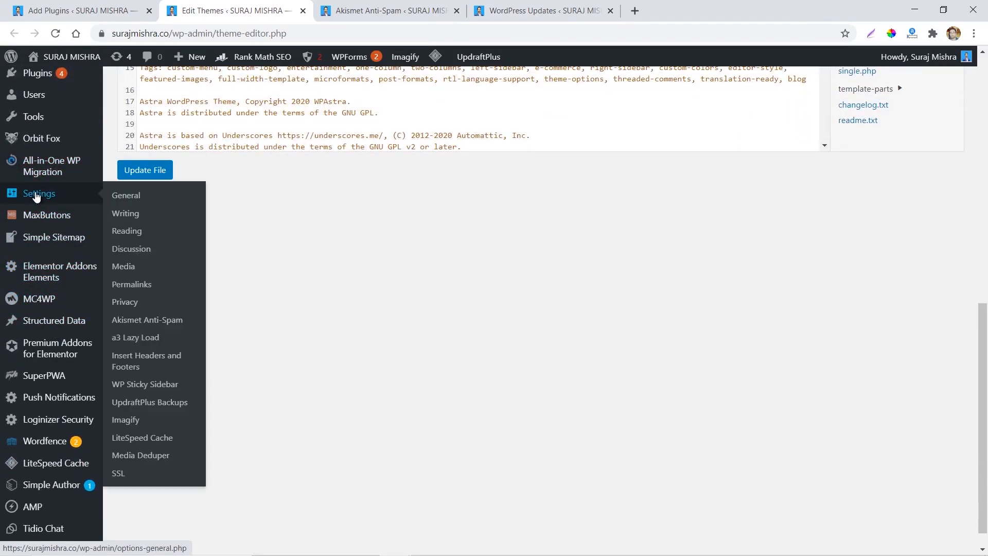
right_click(142, 367)
click(168, 371)
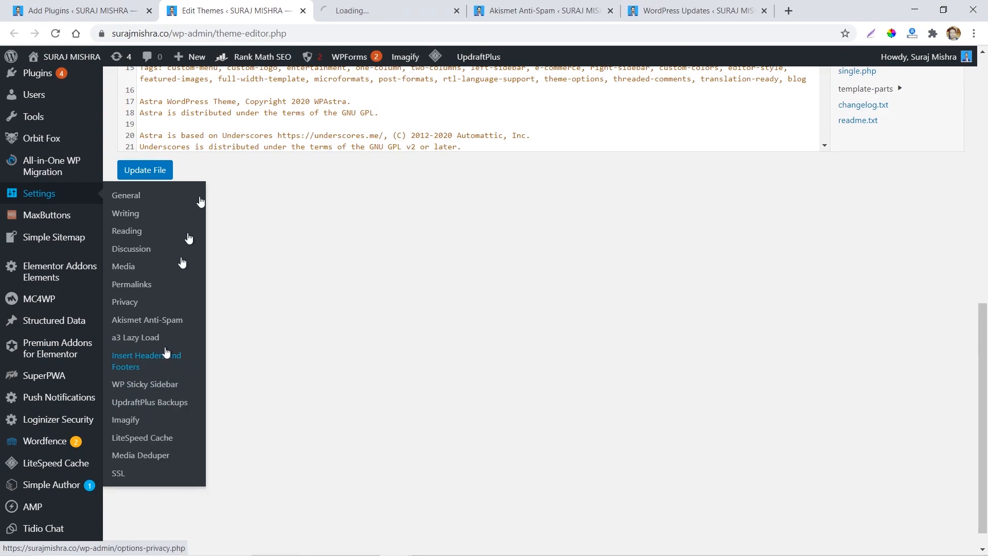
click(515, 10)
click(402, 5)
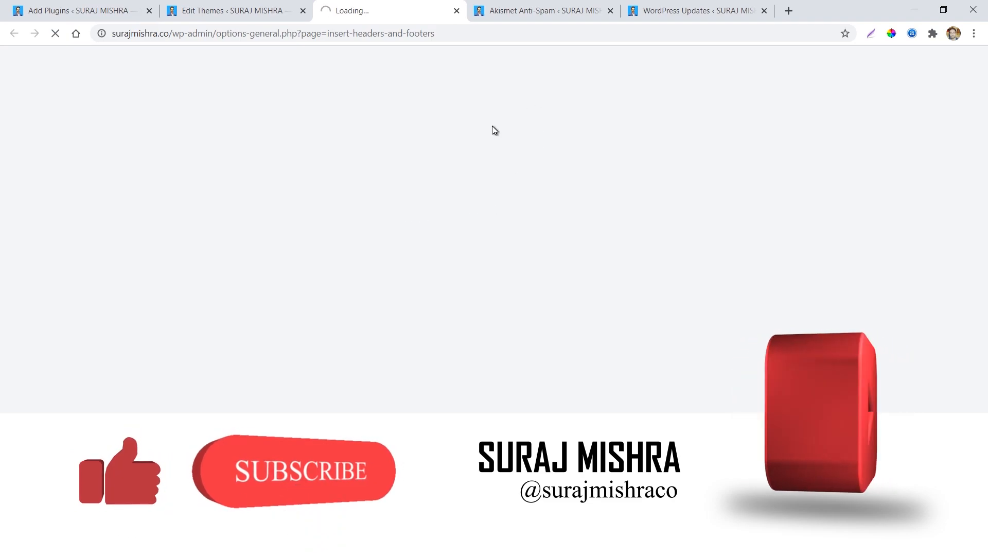
Examine the header, body and footer script fields in the Insert Headers and Footers settings.
scroll(468, 285, down, 2)
scroll(465, 320, down, 2)
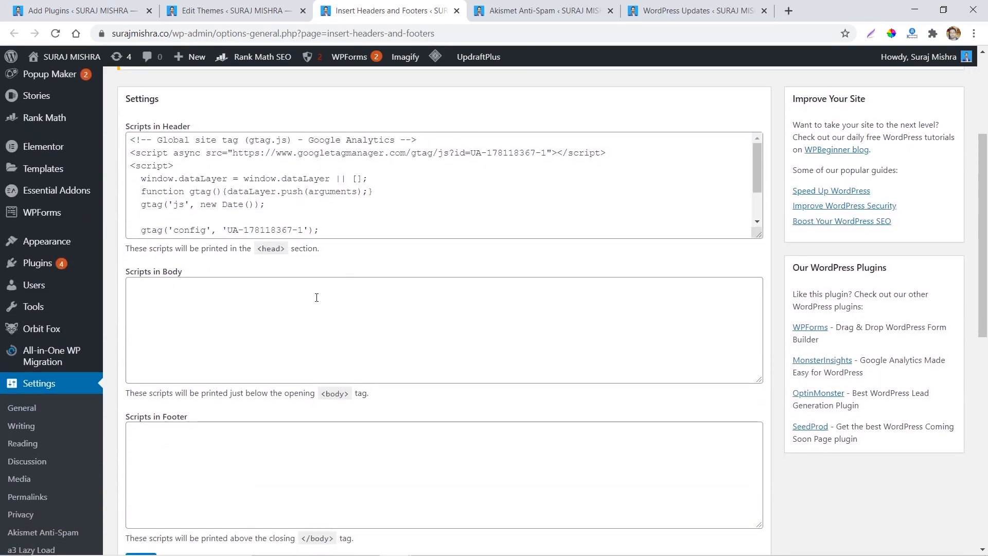
scroll(316, 297, down, 3)
scroll(470, 256, up, 6)
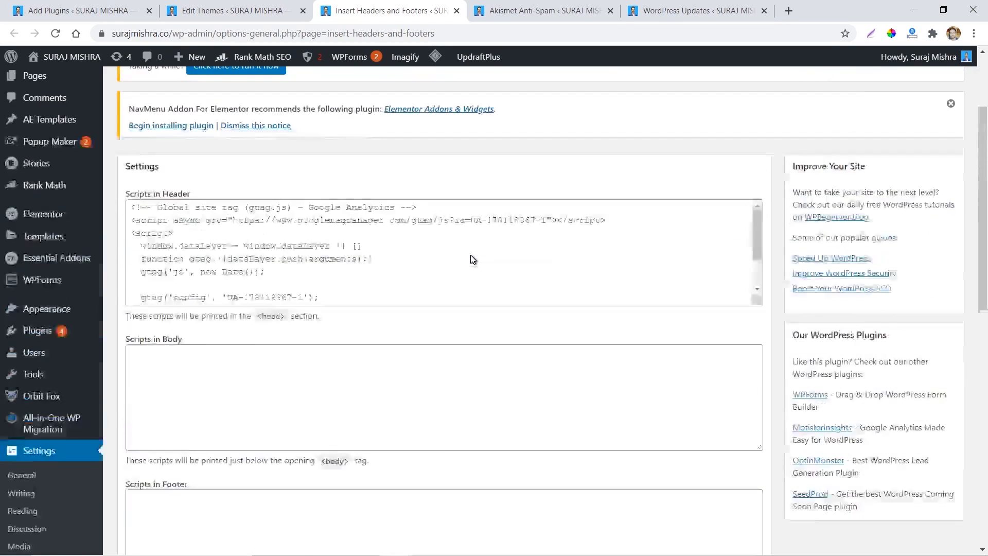
Return to the Insert Headers and Footers page on WordPress.org and review its description, feature list and ratings.
key(alt+Tab)
scroll(522, 272, down, 3)
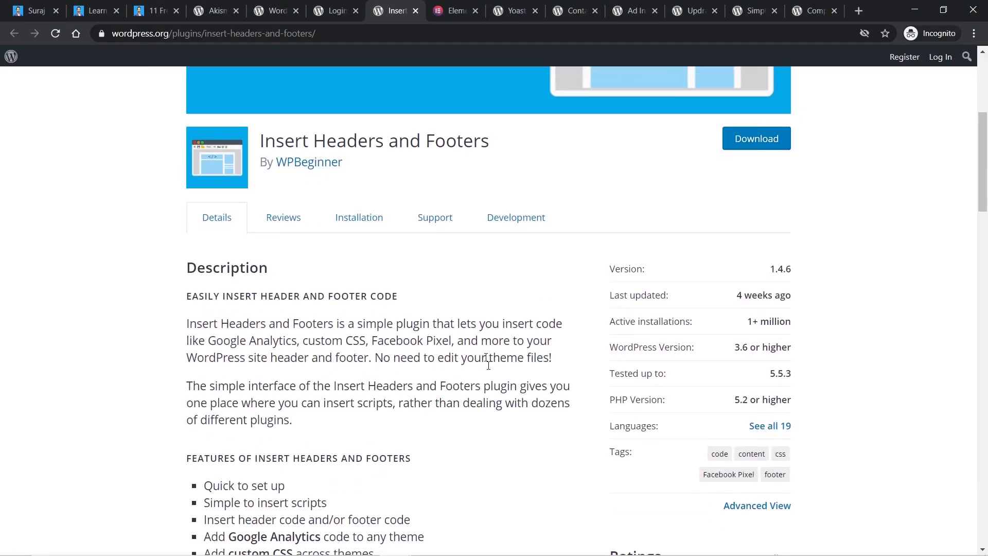
scroll(485, 358, down, 3)
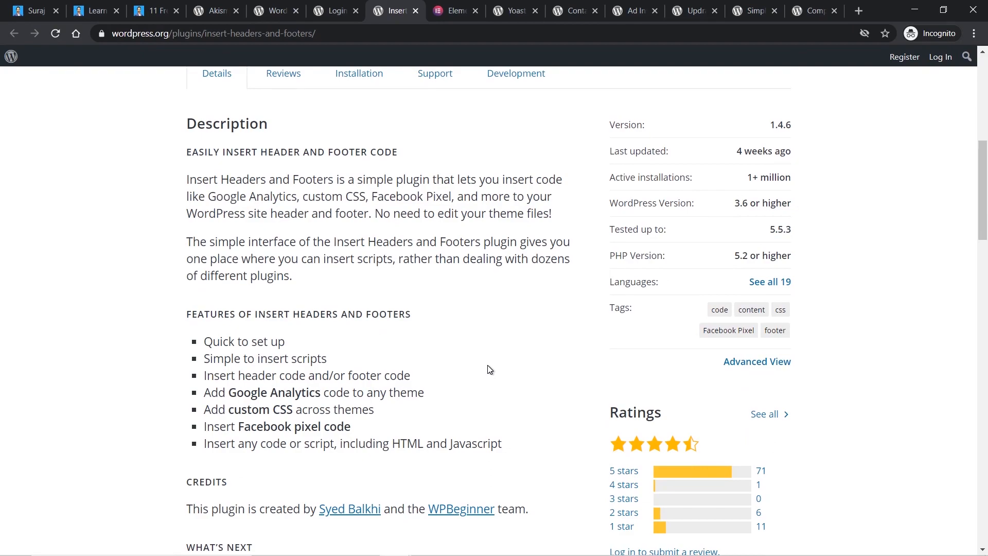
scroll(488, 366, up, 1)
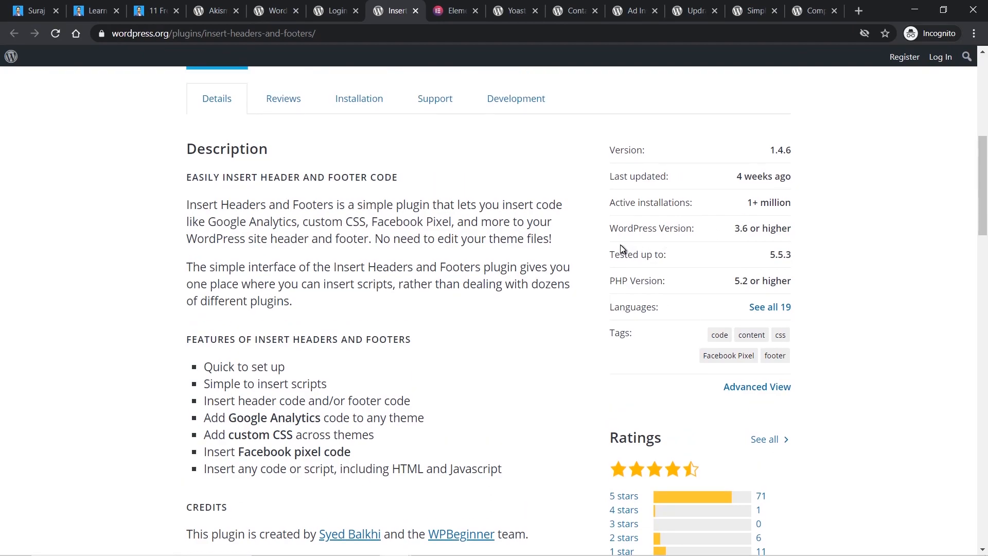
scroll(621, 249, down, 2)
scroll(514, 260, up, 8)
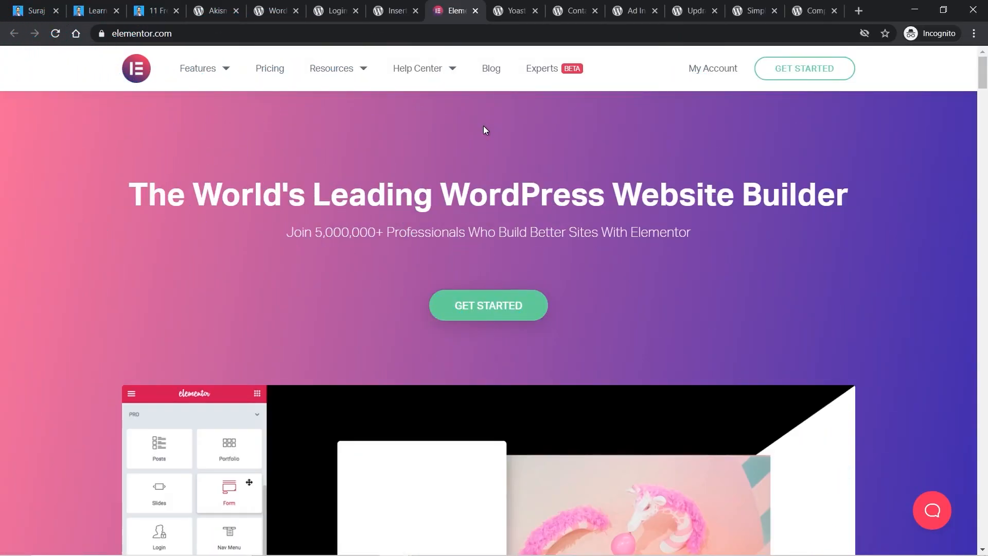
Browse the Elementor homepage from its opening banner through the design, marketing, showcase and Experts sections, and return to its start.
scroll(373, 284, down, 10)
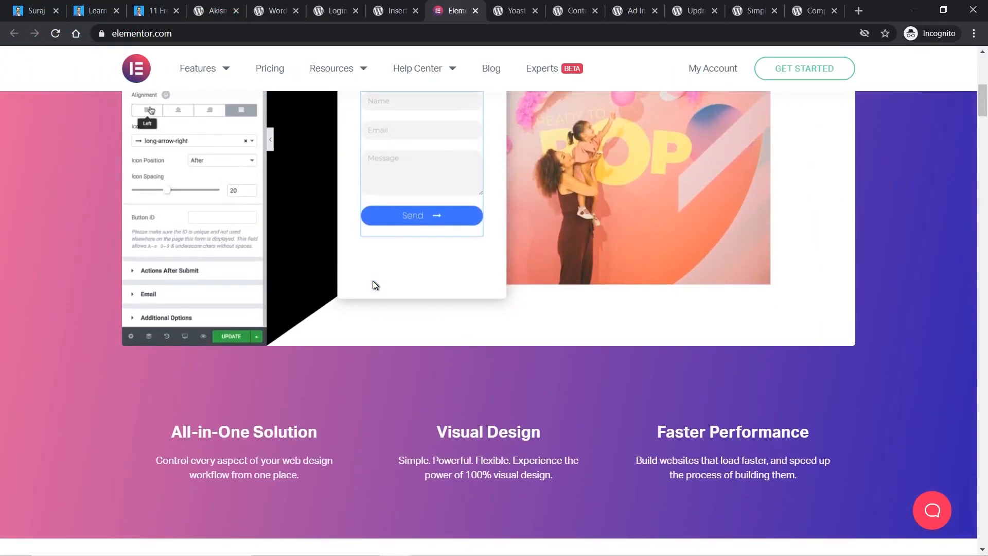
scroll(373, 281, down, 3)
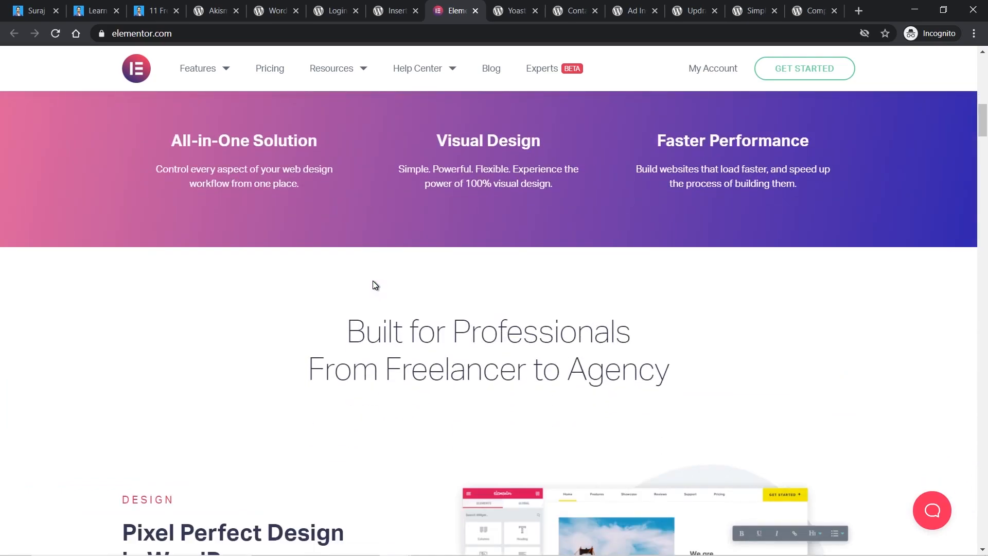
scroll(194, 299, down, 7)
scroll(194, 300, down, 1)
scroll(650, 244, down, 10)
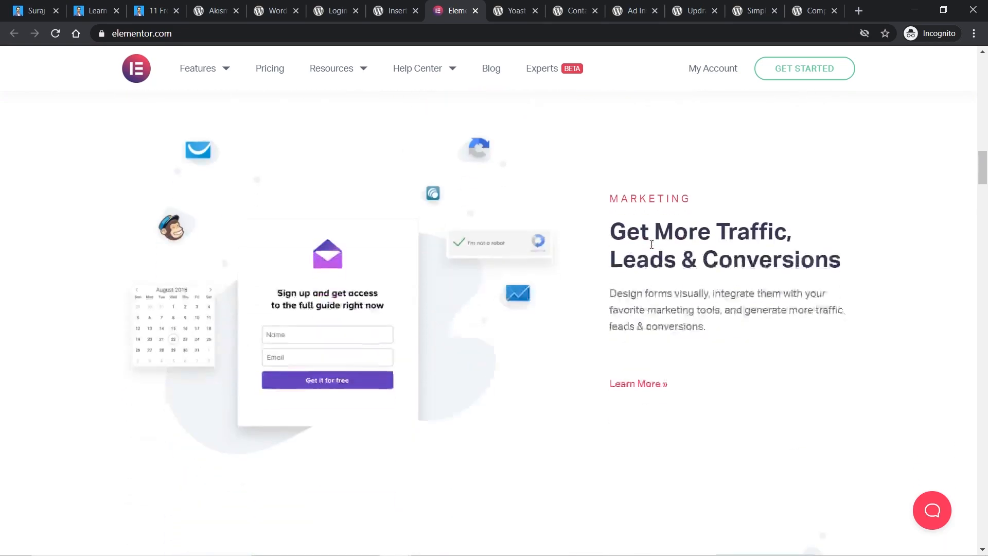
scroll(650, 244, down, 15)
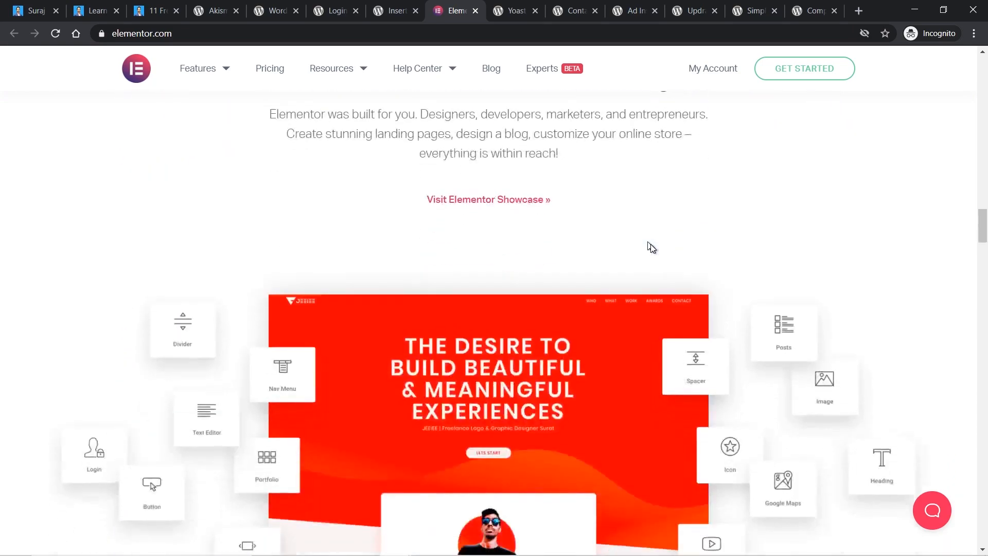
scroll(650, 247, down, 15)
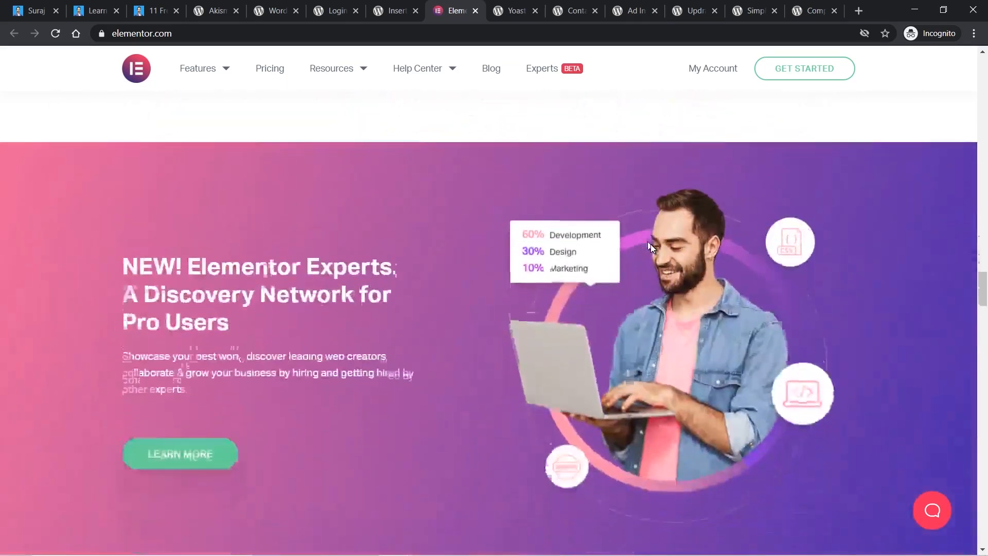
scroll(651, 247, up, 20)
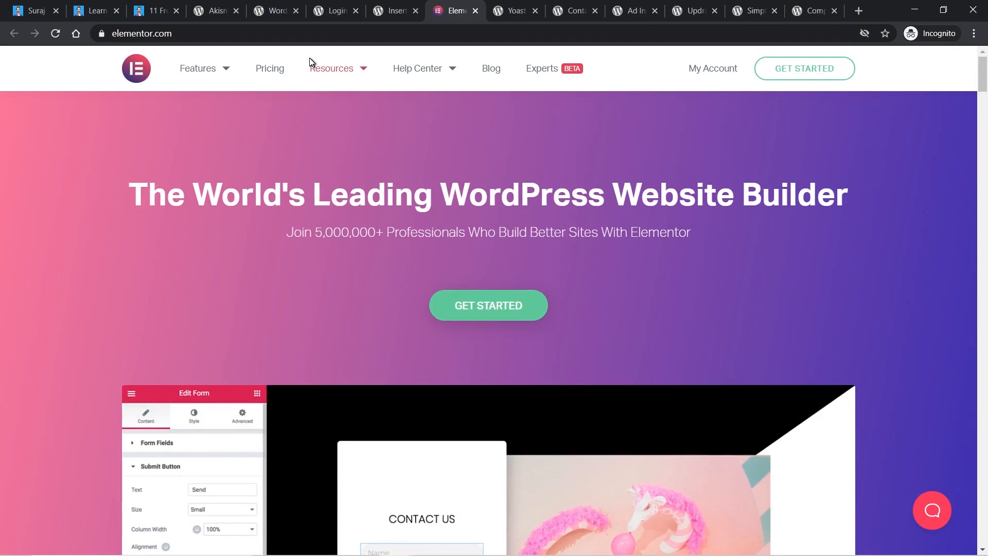
Watch the animated page-builder demo on the Elementor homepage, including the widget list and image editing.
scroll(200, 255, down, 5)
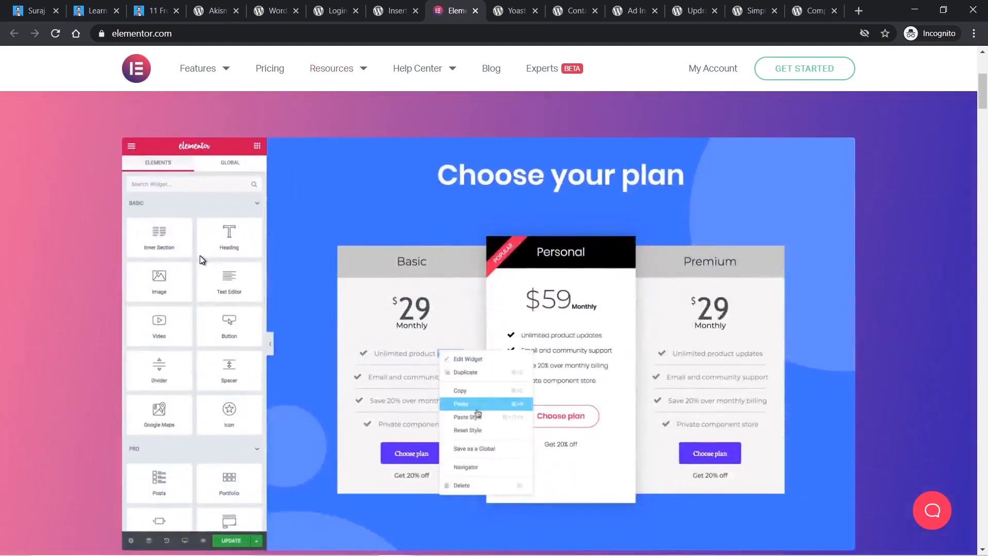
scroll(213, 372, down, 2)
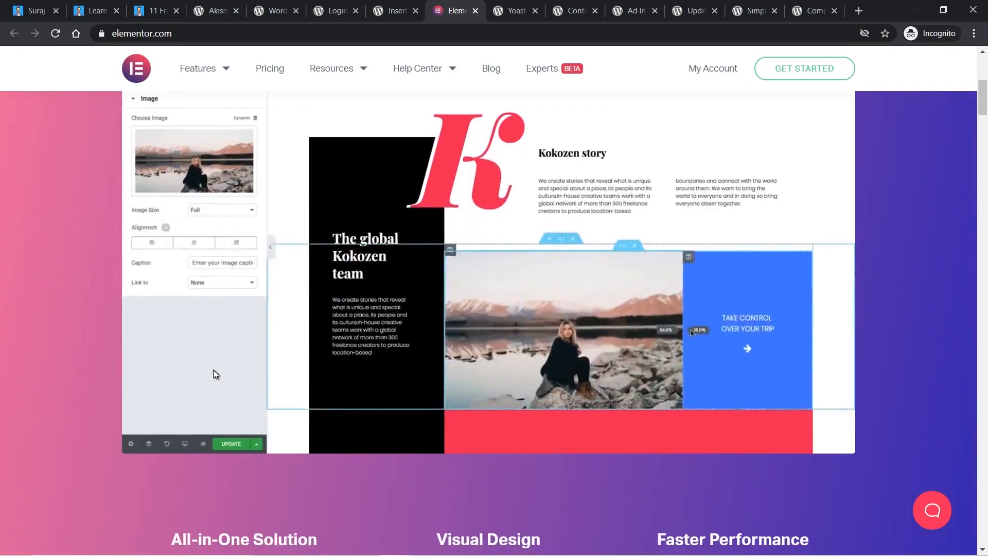
scroll(323, 293, up, 2)
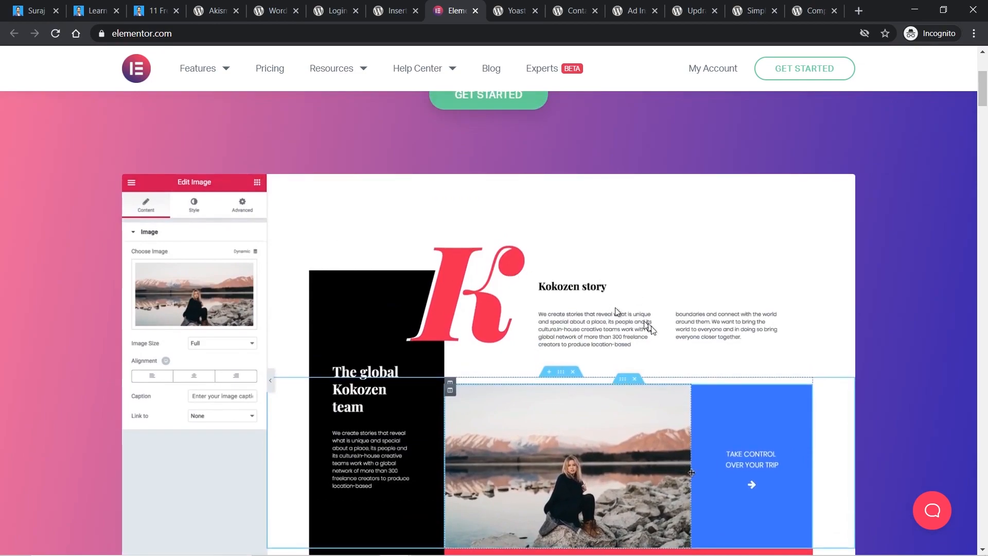
scroll(618, 319, down, 2)
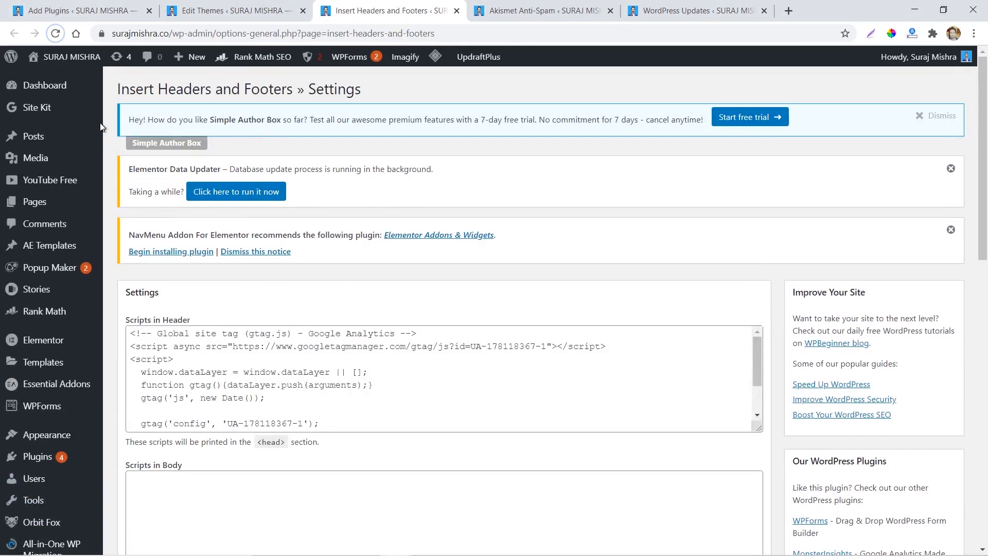
Add a new page in the site's dashboard and switch its content editor to Text mode.
mouse_move(62, 136)
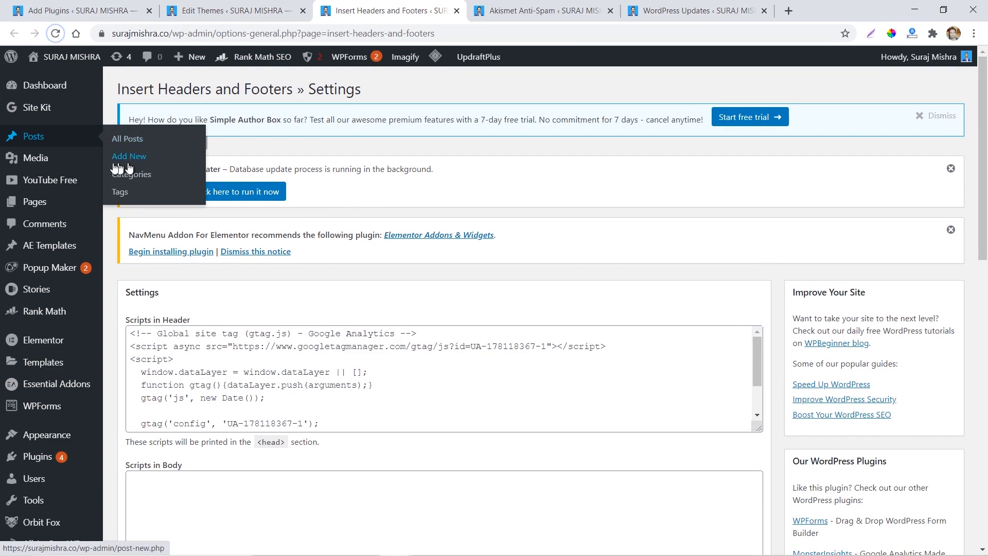
mouse_move(51, 201)
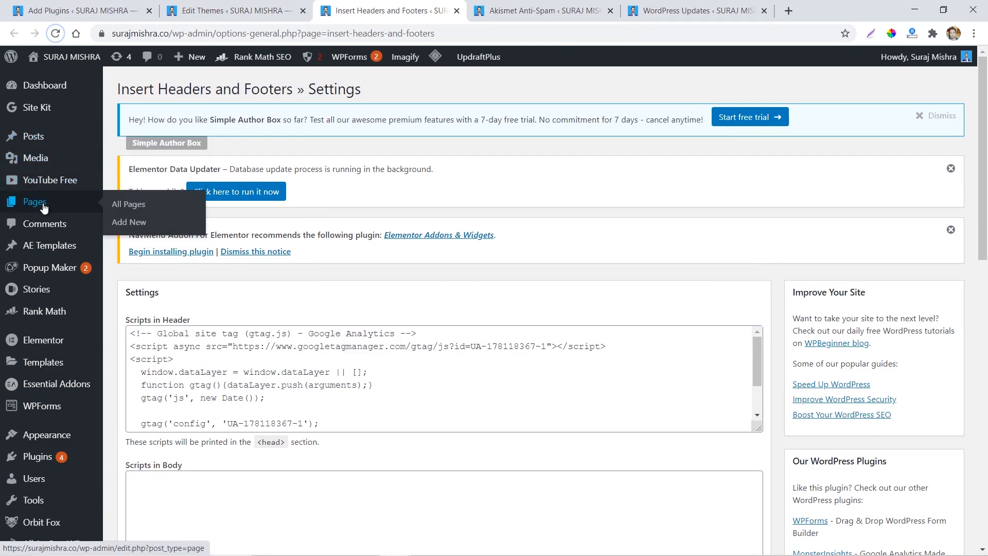
click(128, 223)
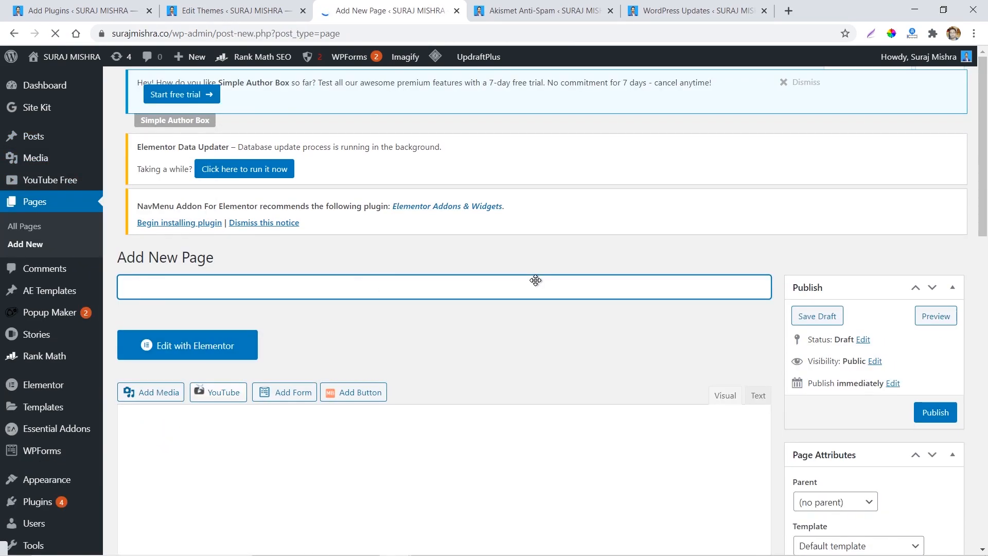
scroll(535, 280, down, 4)
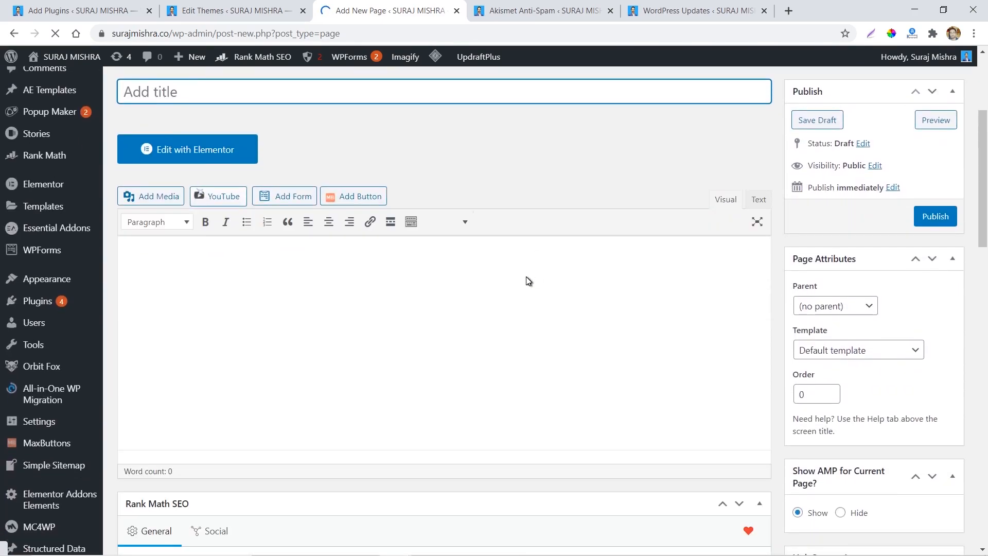
click(230, 275)
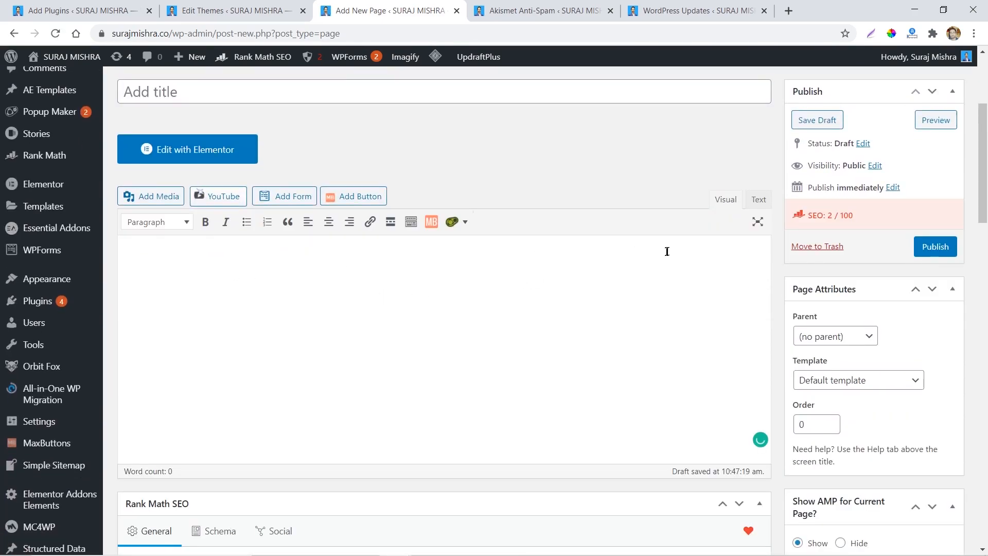
click(760, 199)
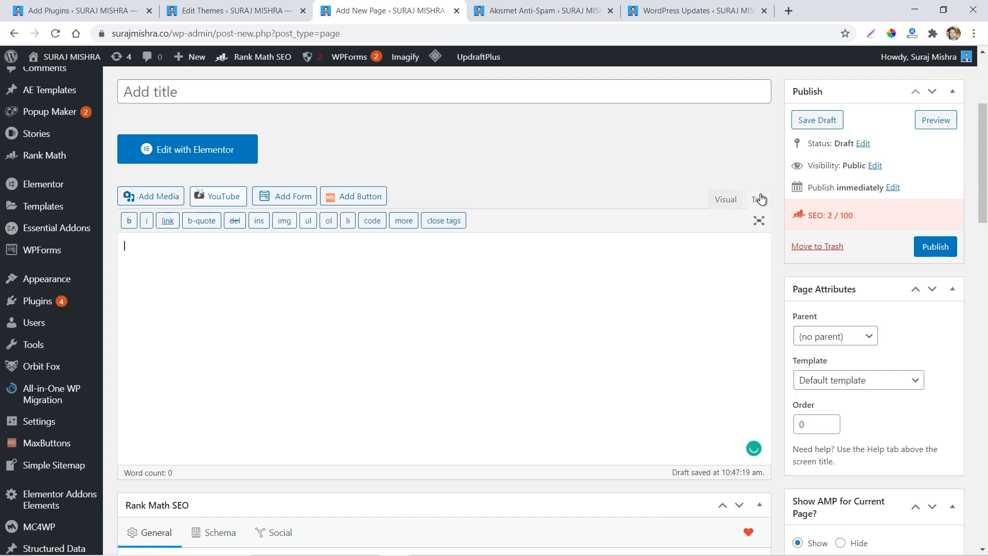
Look over the new page's content editor, page attributes and Rank Math SEO section.
scroll(283, 237, down, 3)
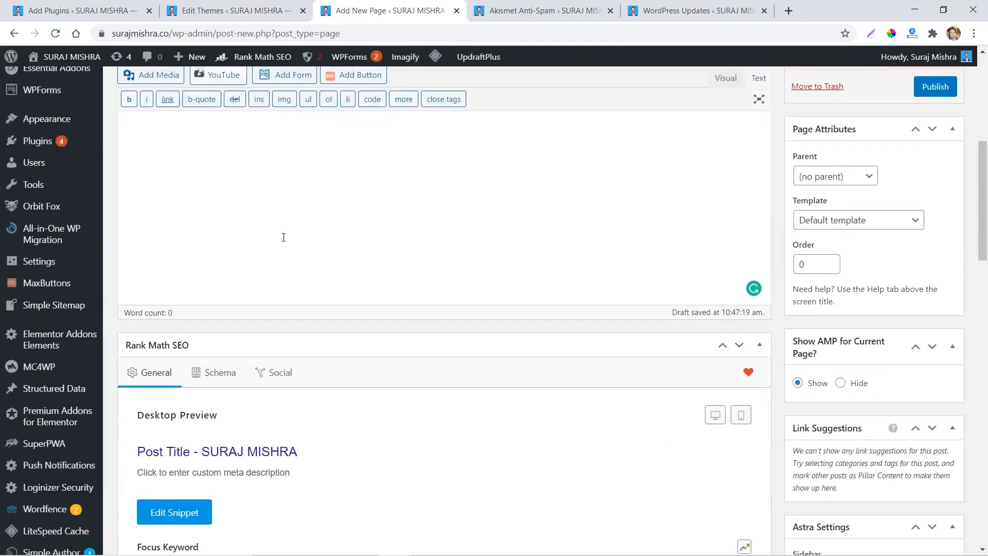
scroll(448, 370, down, 2)
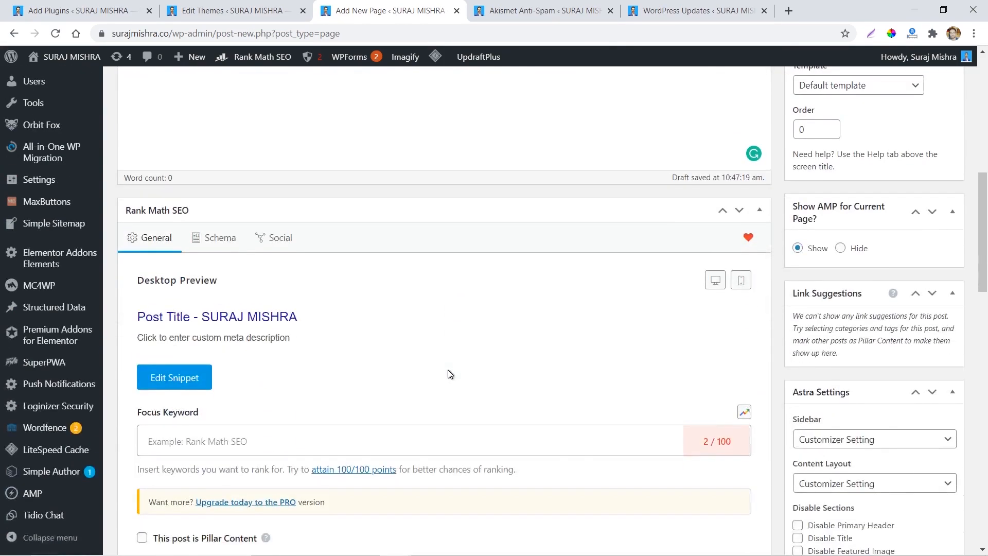
scroll(448, 369, up, 1)
scroll(447, 369, up, 6)
scroll(448, 370, up, 1)
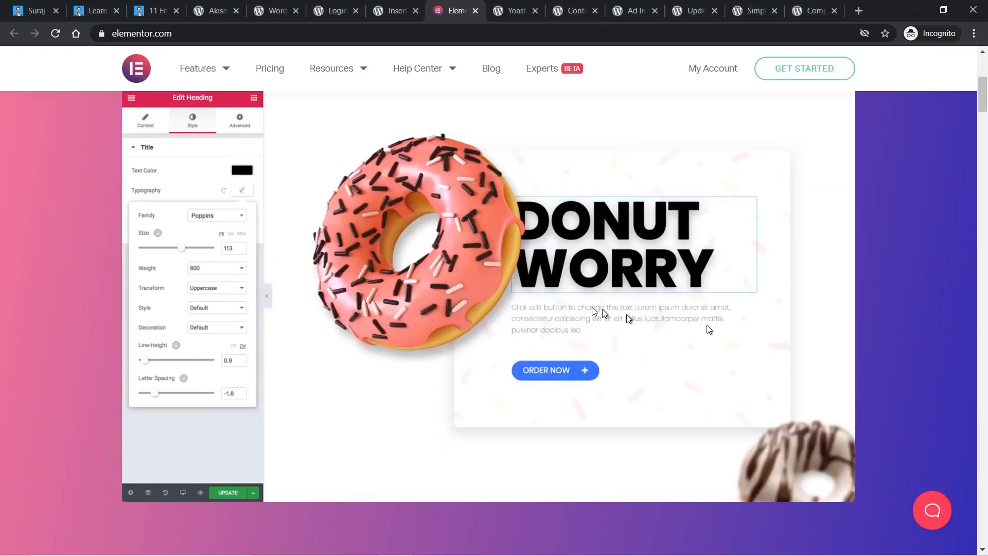
Go back over the Elementor homepage's builder demo, viewing its form, heading and image editing examples.
scroll(514, 276, up, 5)
scroll(513, 276, down, 3)
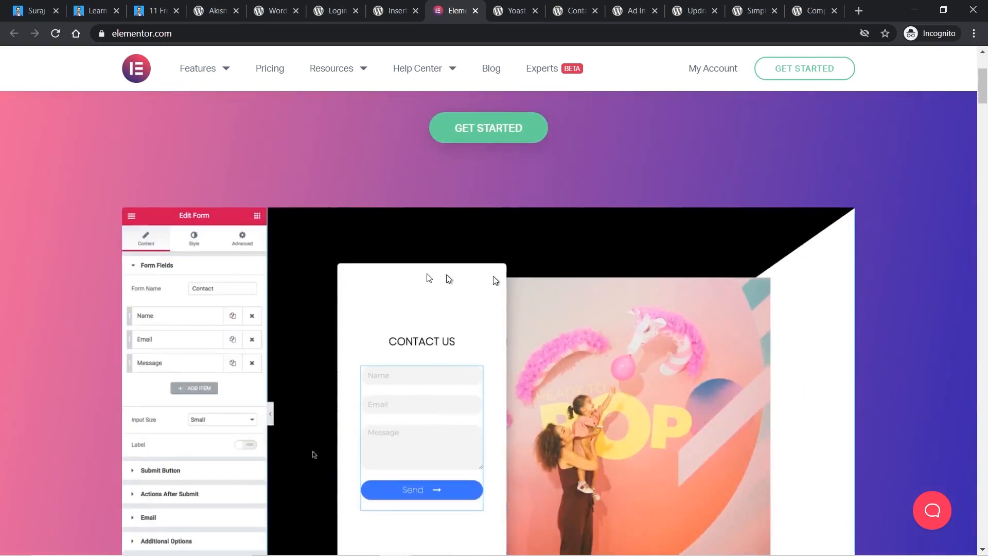
scroll(496, 280, down, 2)
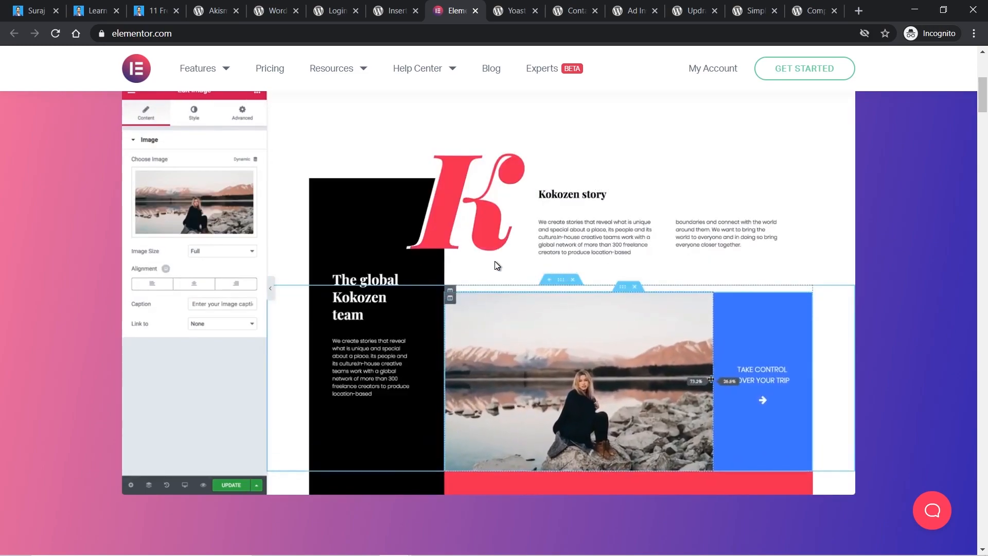
scroll(495, 265, up, 1)
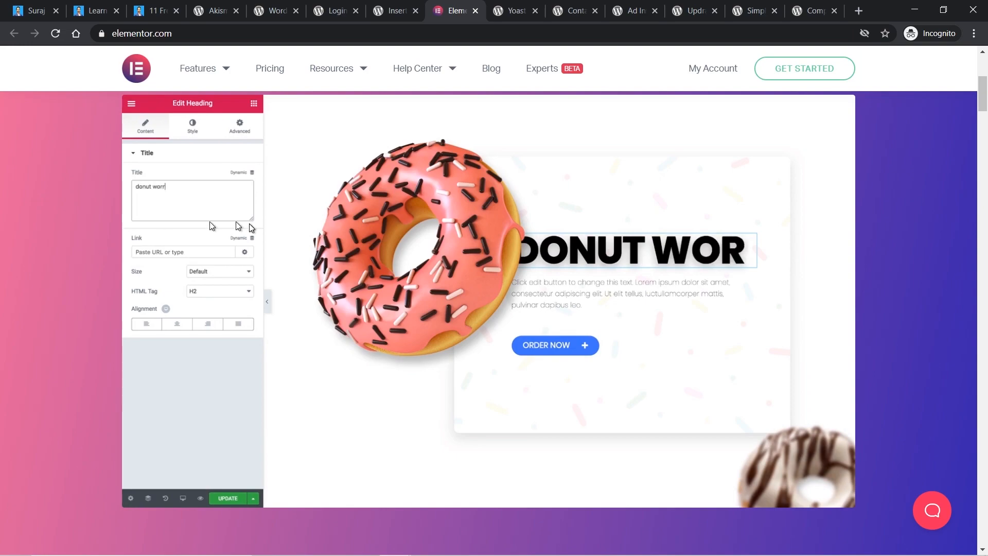
scroll(488, 309, up, 1)
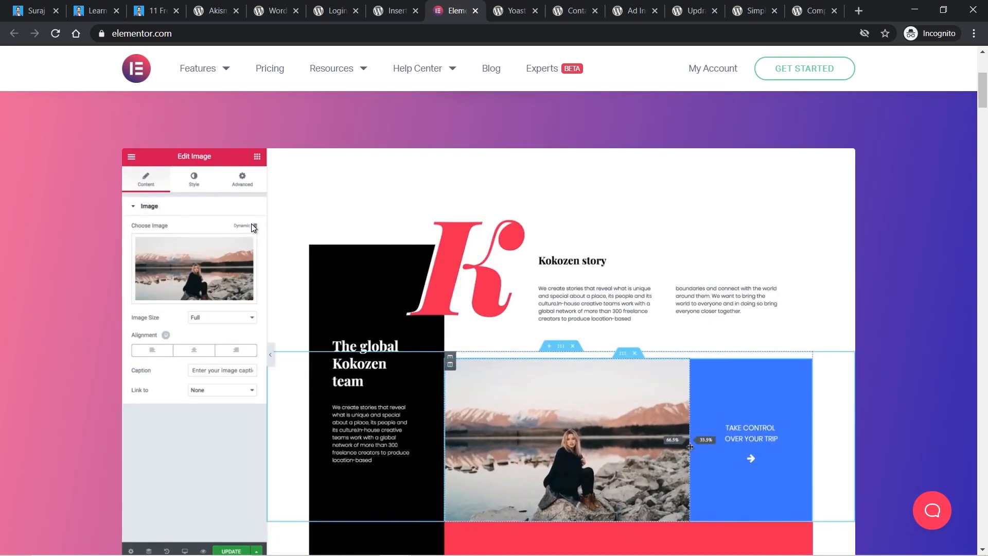
Switch to the site's dashboard, open the new page in the Elementor editor and narrow the widget panel.
scroll(426, 262, down, 2)
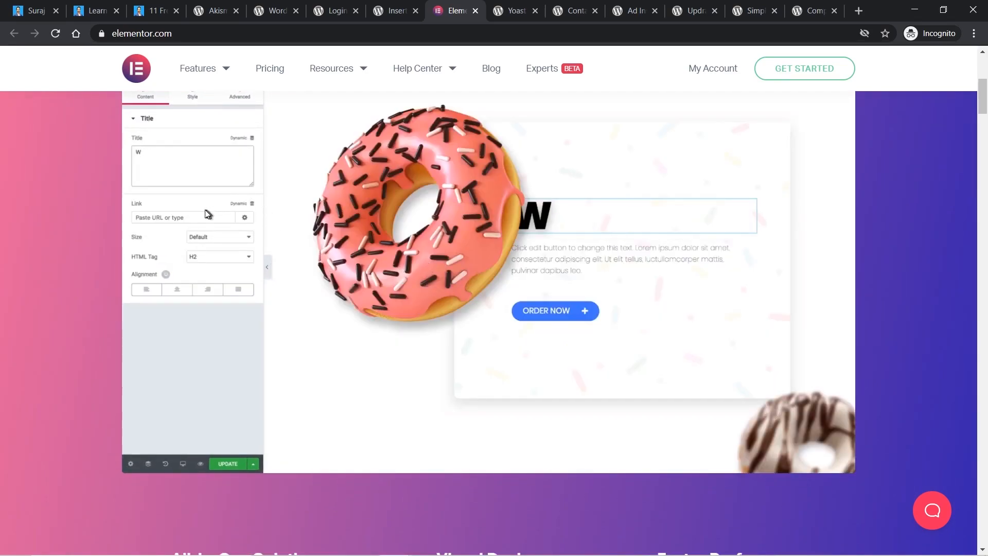
scroll(217, 211, up, 3)
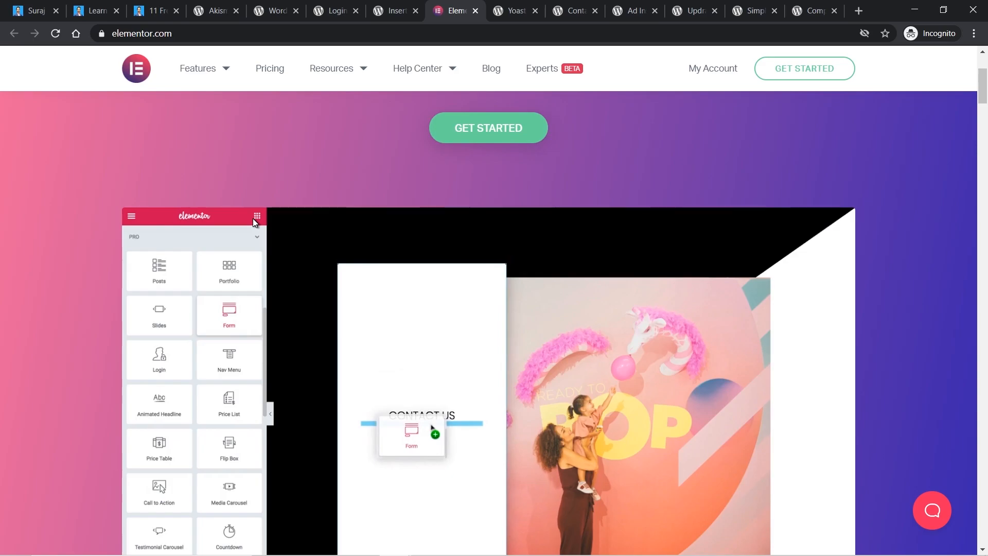
key(alt+Tab)
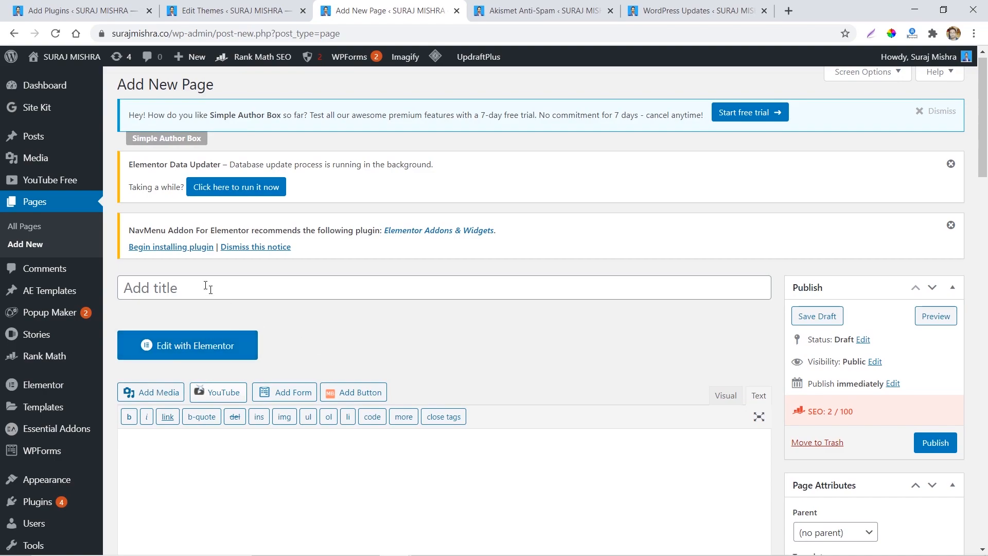
scroll(312, 281, down, 2)
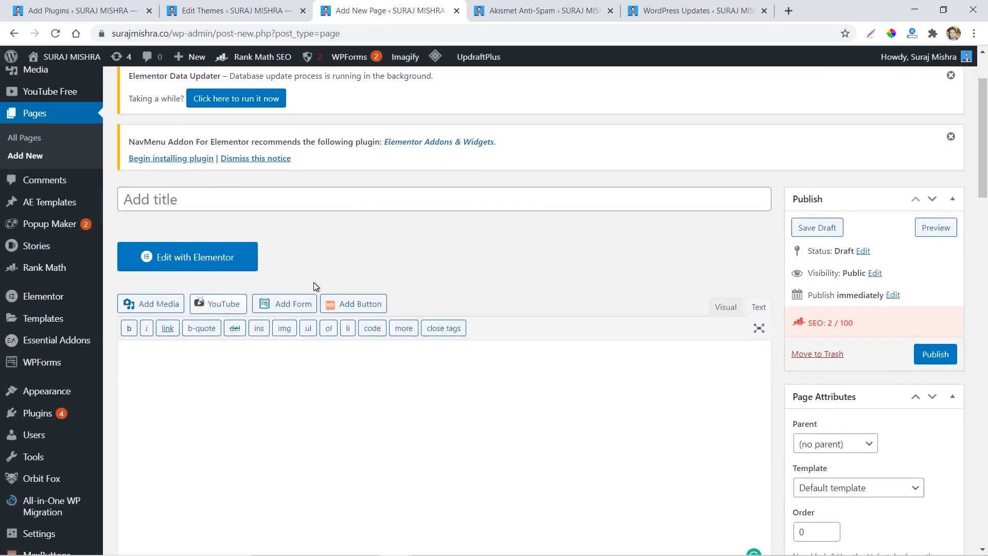
click(230, 266)
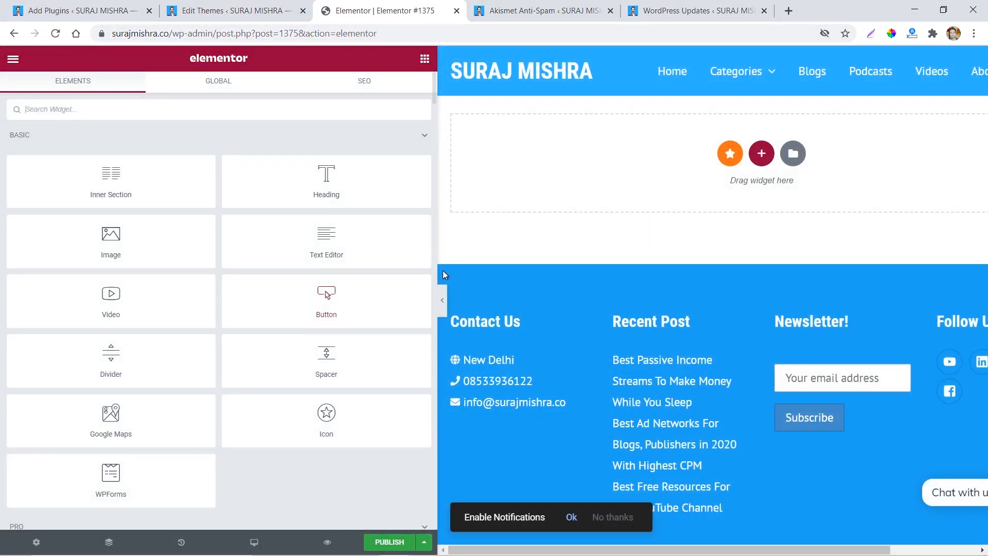
drag(438, 246, 310, 261)
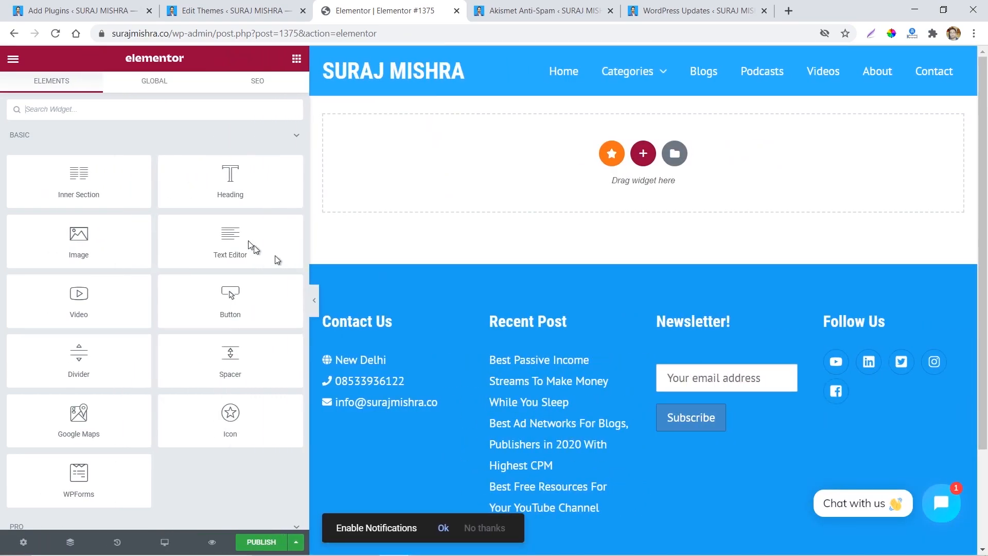
Look through the widget list, try out an Image widget on the empty page and delete it.
scroll(222, 214, down, 15)
scroll(222, 215, up, 15)
drag(76, 241, 613, 151)
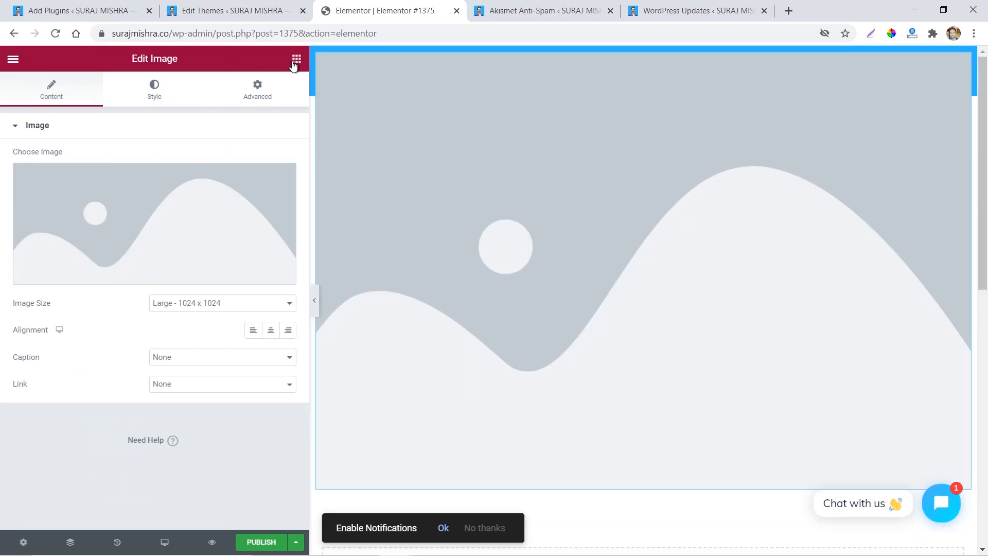
click(296, 58)
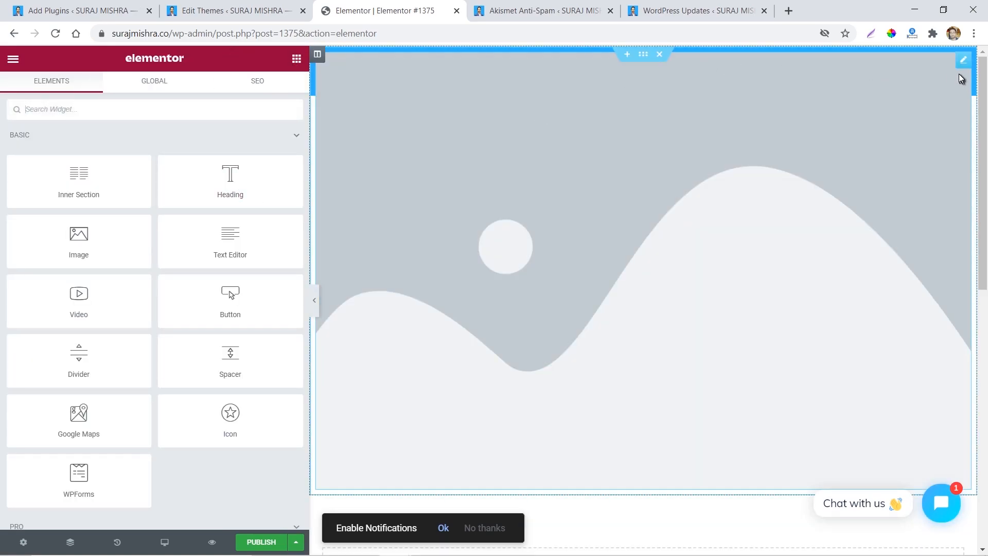
right_click(963, 67)
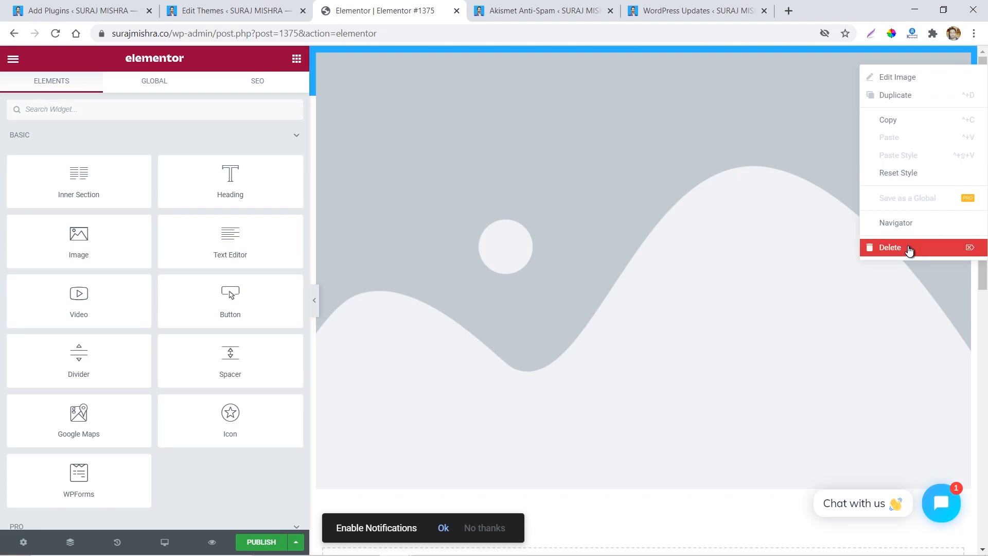
click(909, 250)
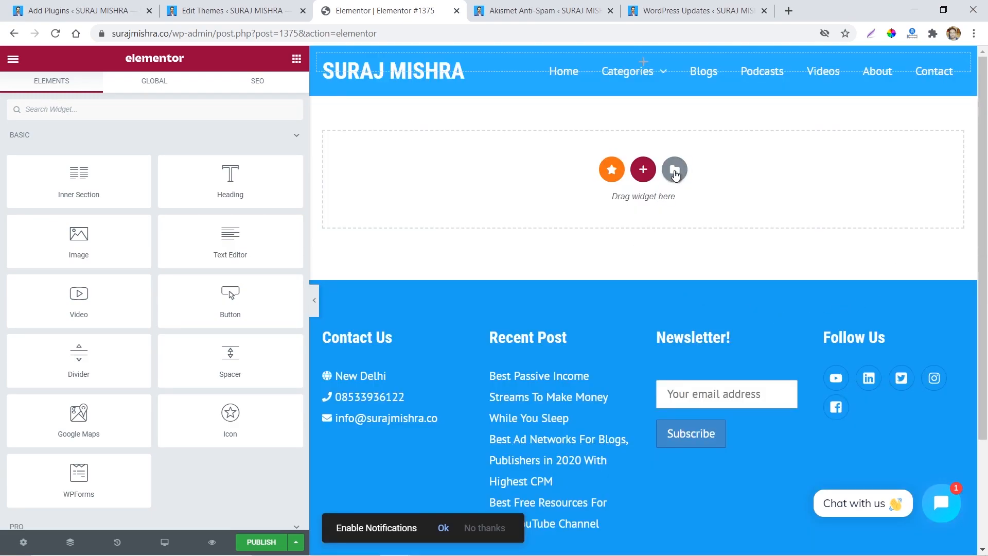
Open Elementor's template library and browse the ready-made block and page templates.
click(674, 170)
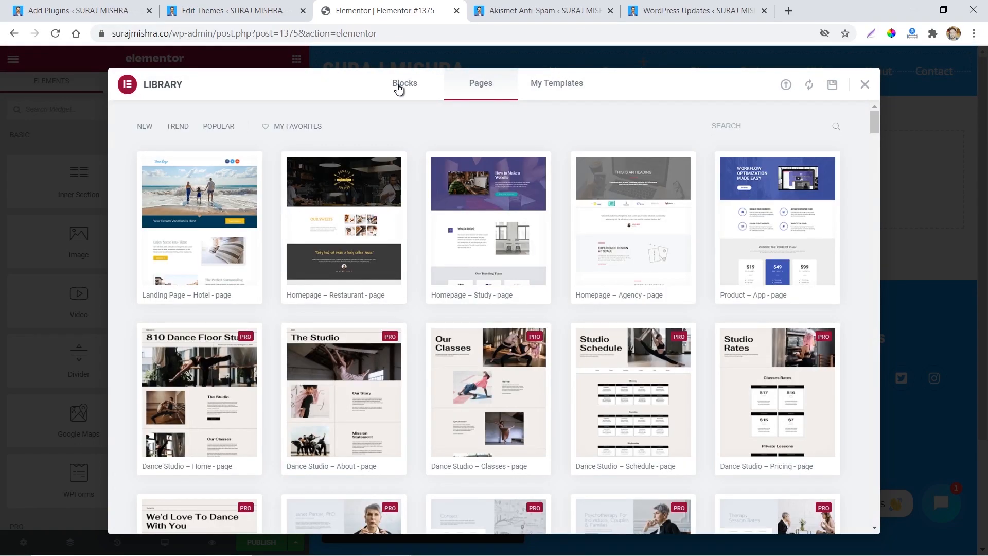
click(399, 89)
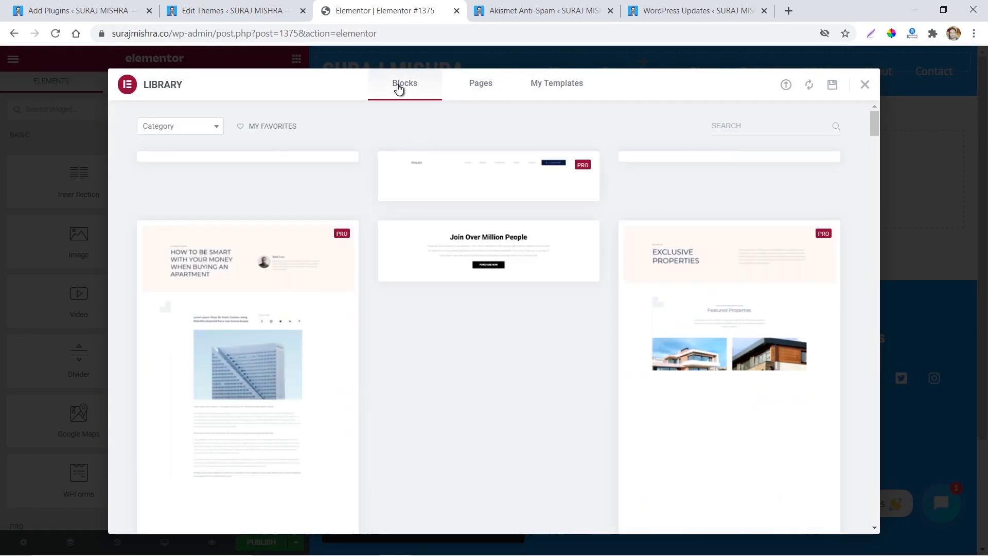
scroll(703, 350, down, 5)
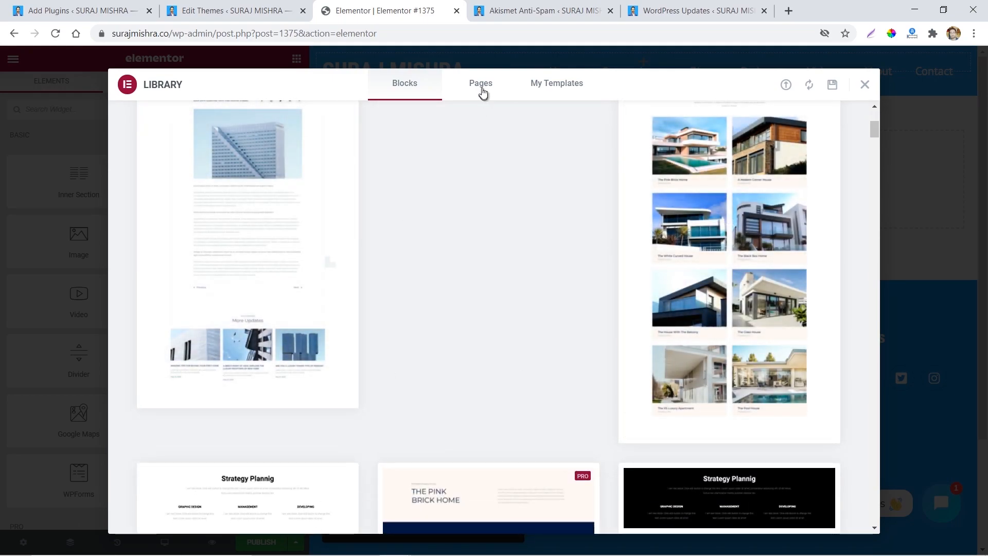
click(481, 90)
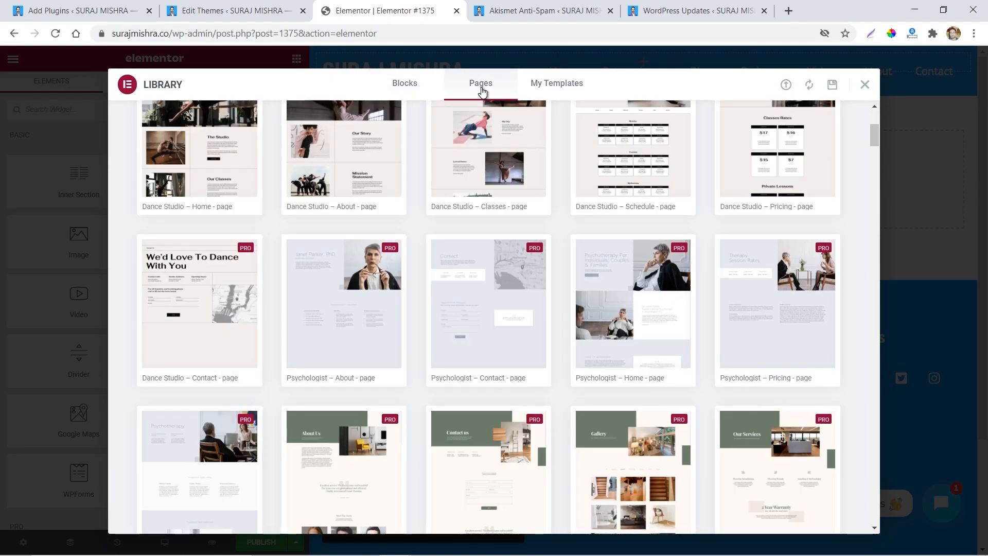
scroll(386, 194, up, 5)
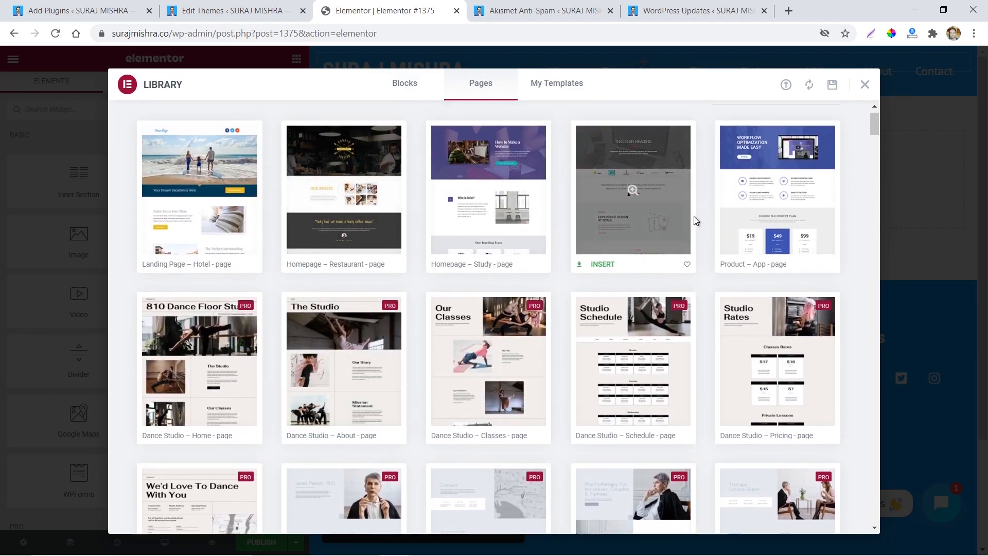
Preview the Product – App page template from its hero section to the pricing plans, and return to the template library.
click(818, 194)
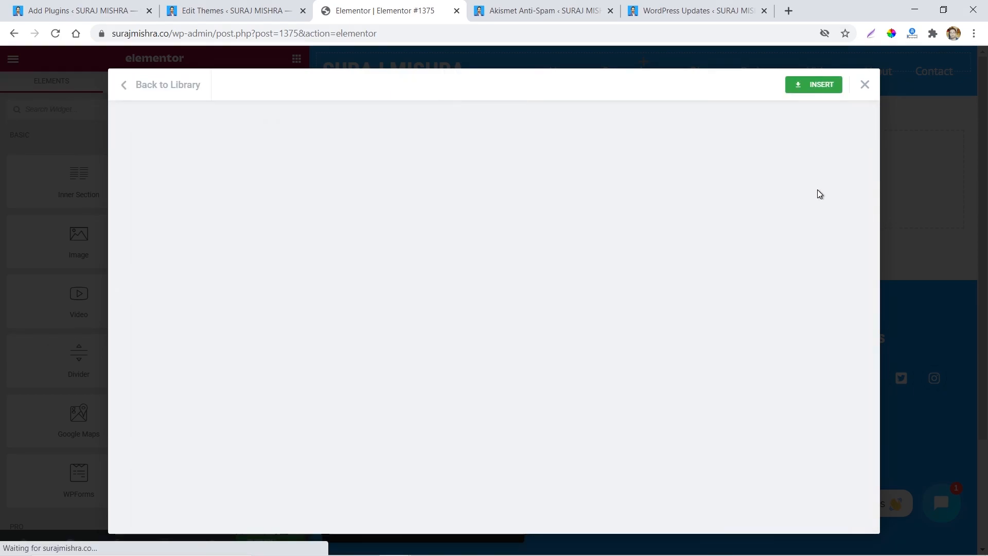
scroll(496, 284, down, 6)
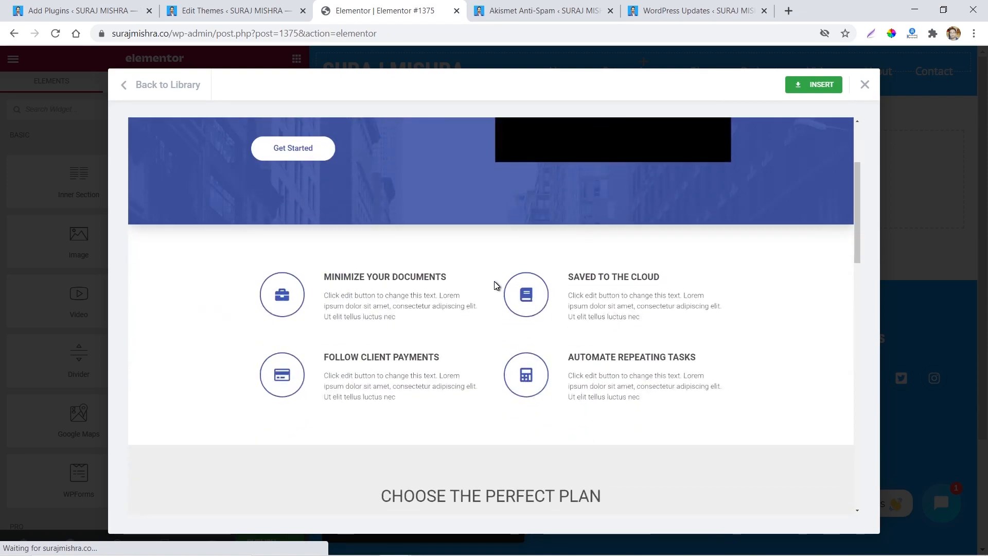
scroll(495, 285, down, 4)
scroll(494, 282, up, 10)
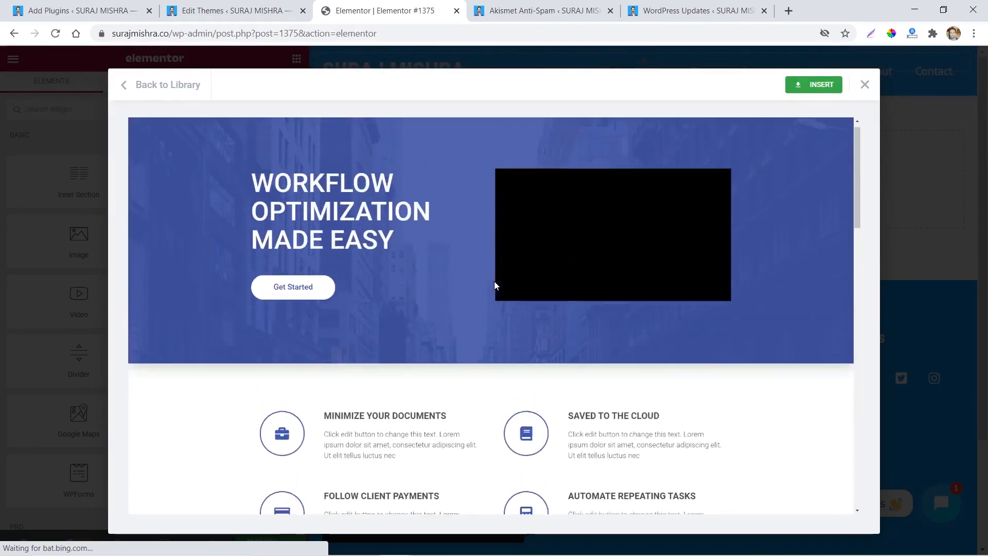
scroll(571, 333, down, 1)
scroll(555, 327, up, 1)
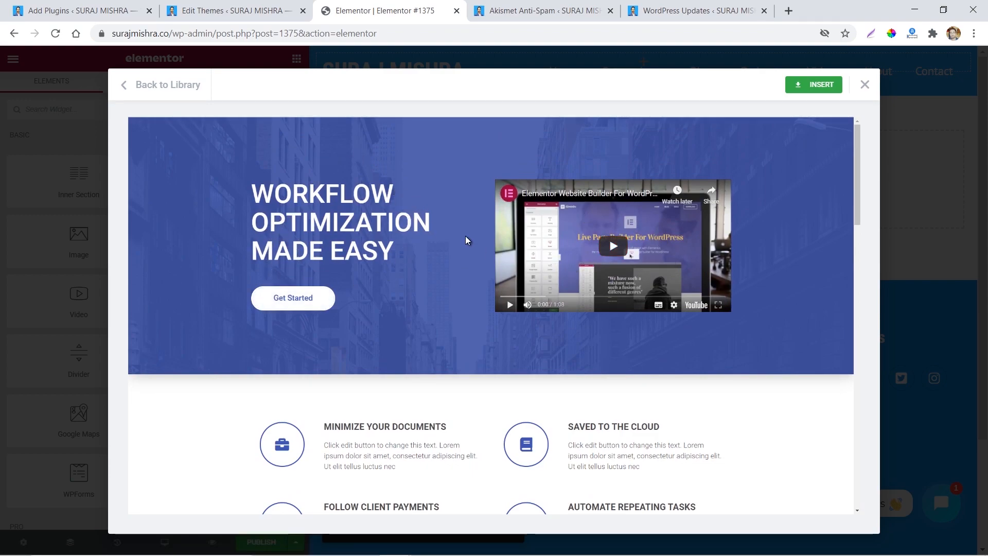
scroll(392, 312, down, 9)
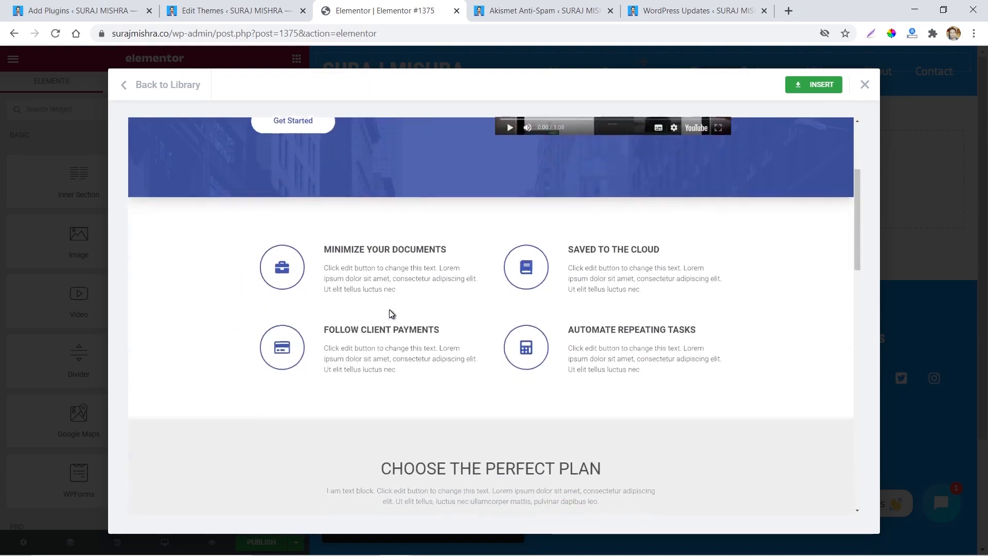
scroll(390, 314, up, 10)
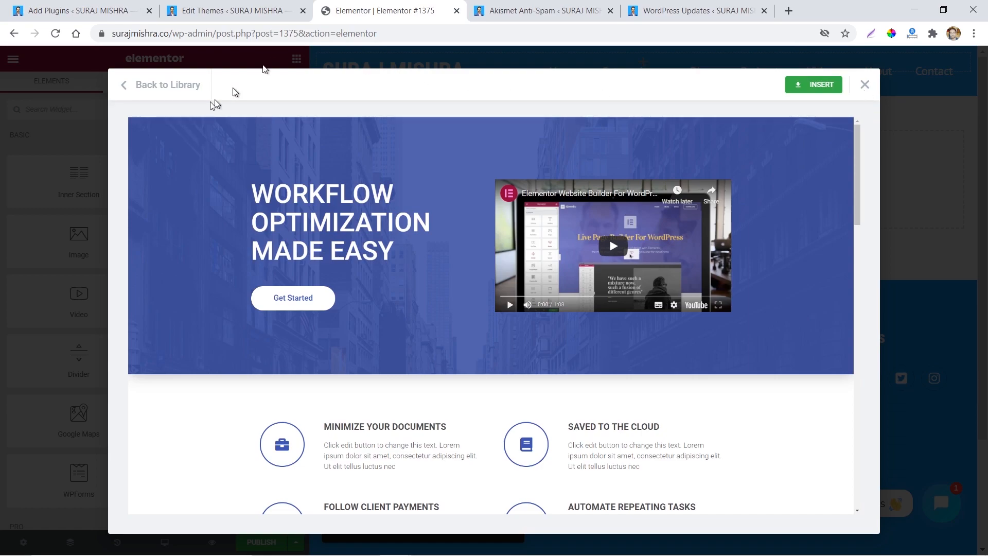
click(168, 88)
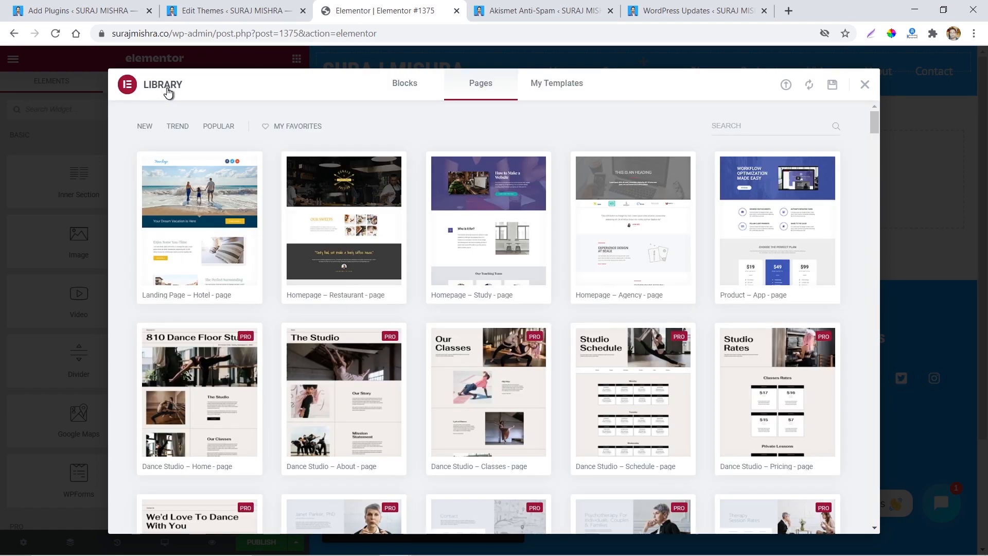
scroll(388, 298, down, 4)
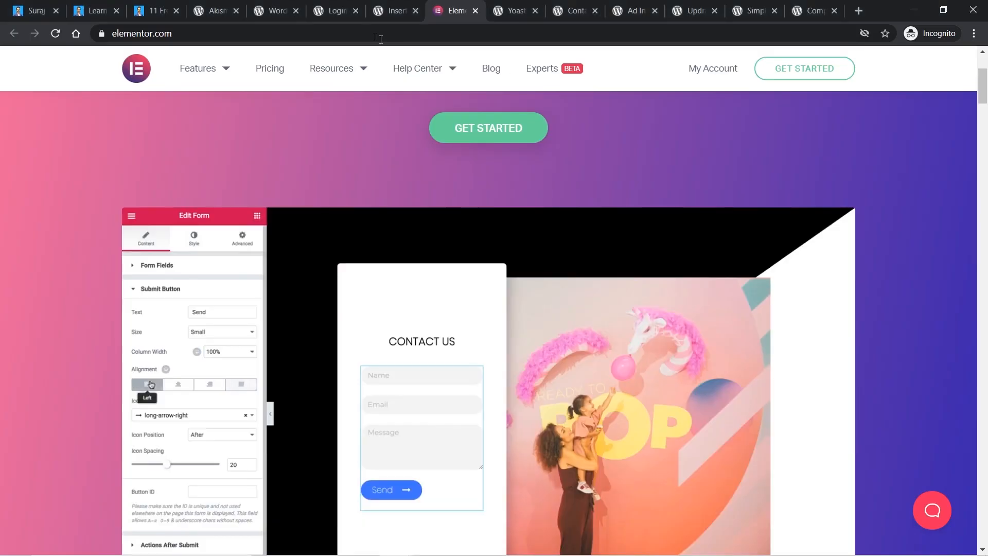
Go back to the Elementor website, open its pricing page and compare the Free, Personal, Plus and Expert plans.
scroll(345, 233, up, 2)
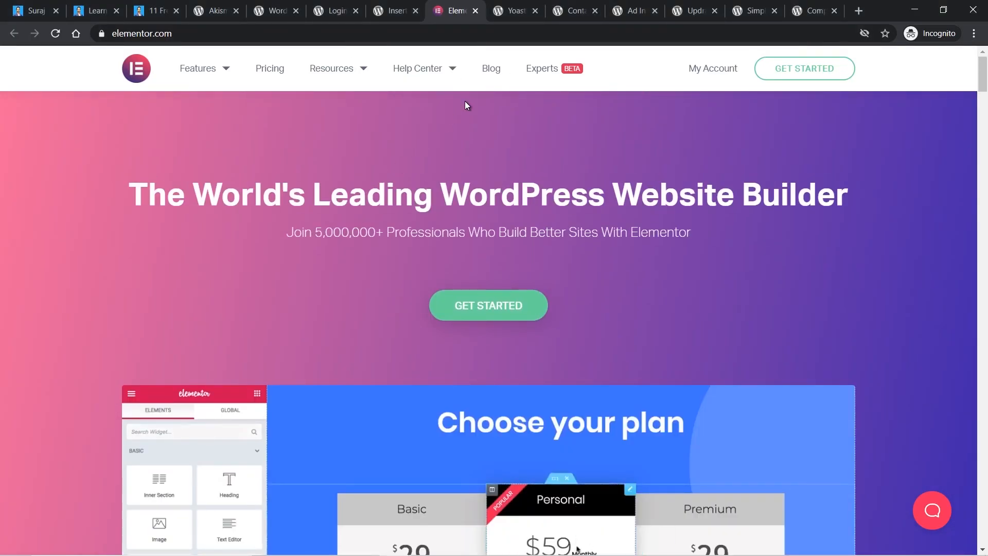
click(273, 72)
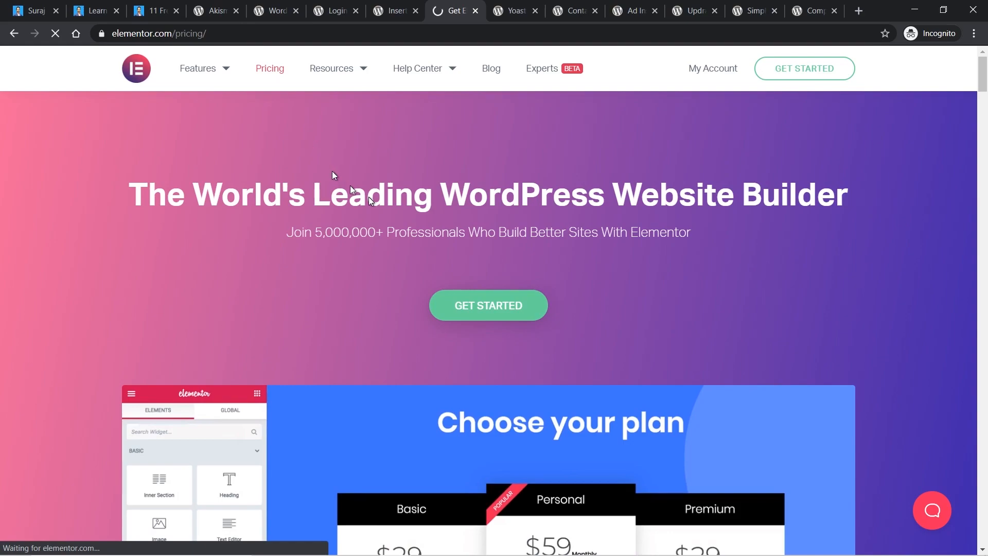
scroll(369, 197, down, 6)
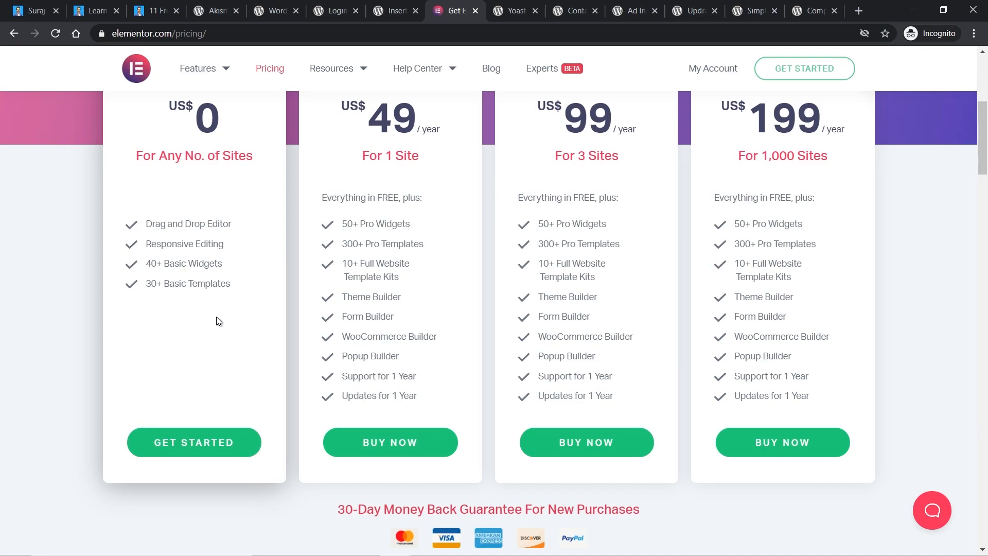
scroll(417, 180, up, 2)
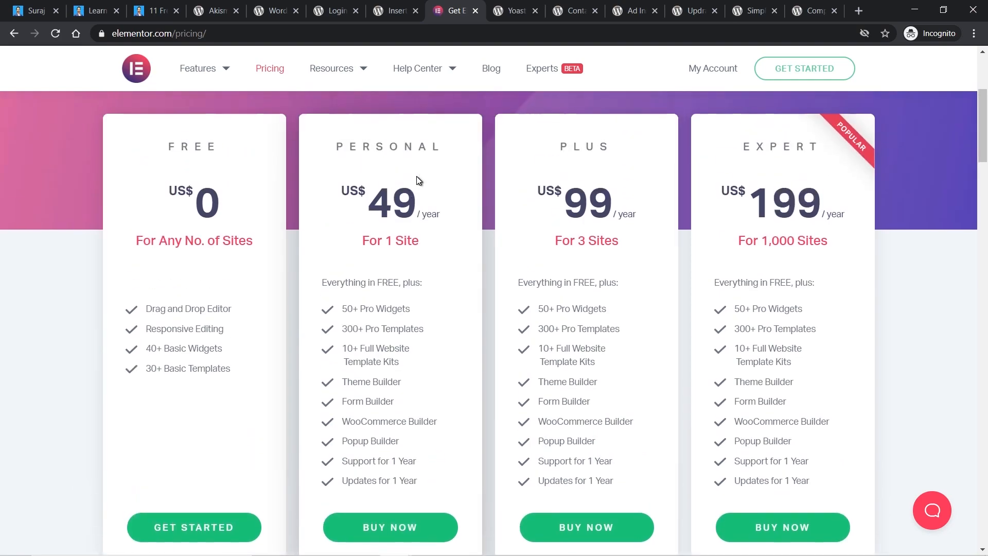